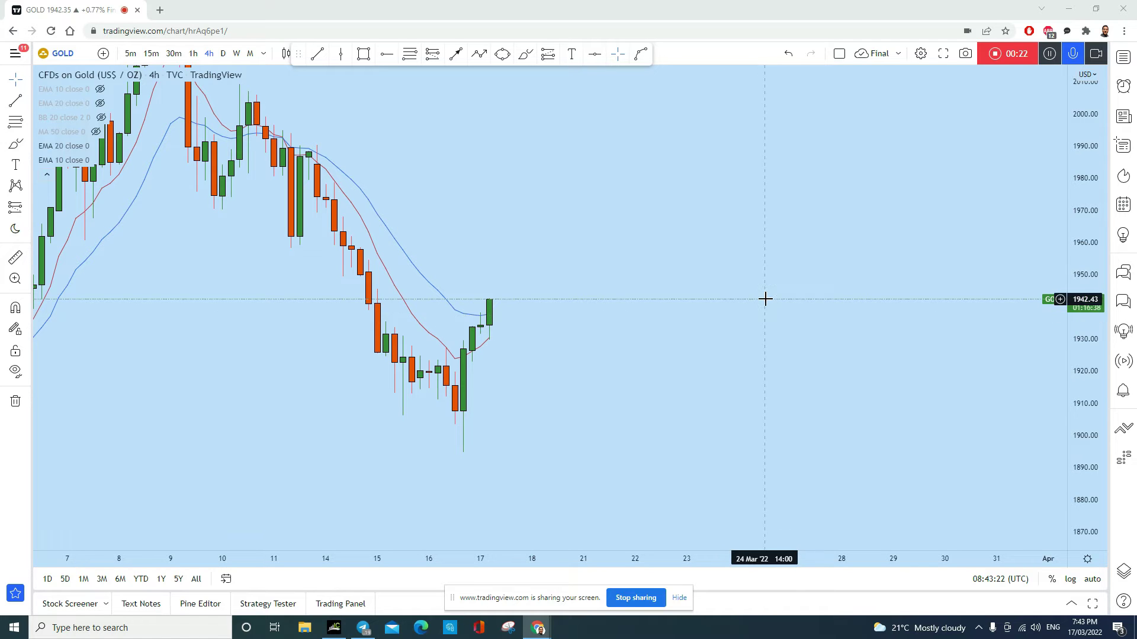
# - Sketch two trial freehand strokes near the recent low on the monthly gold chart and undo them
pyautogui.click(546, 55)
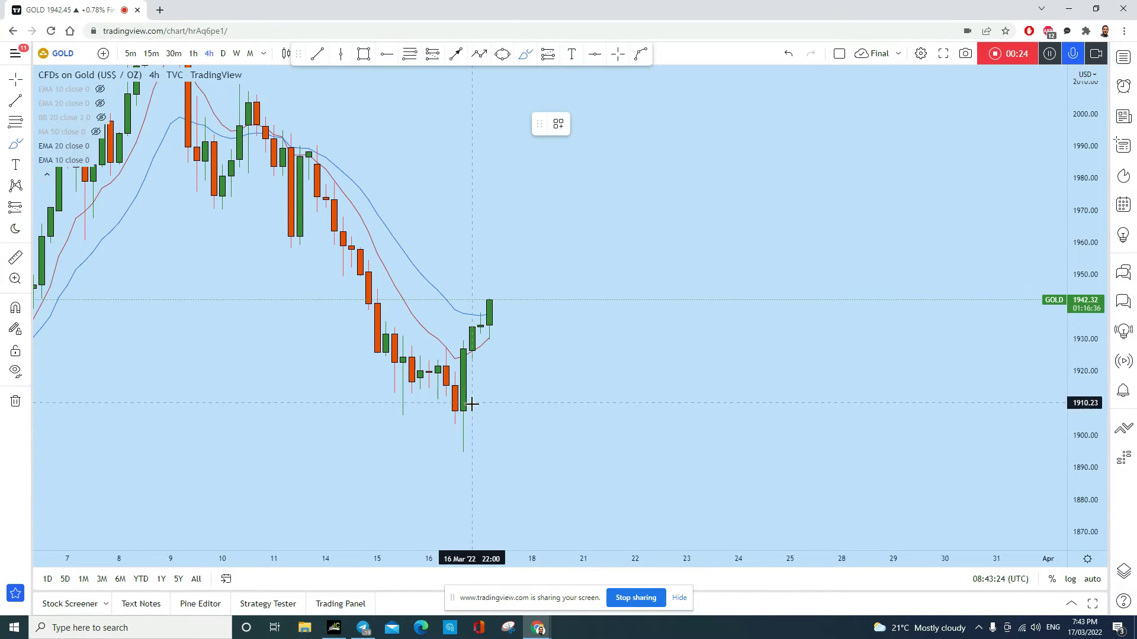
pyautogui.moveTo(457, 420)
pyautogui.mouseDown()
pyautogui.moveTo(468, 441)
pyautogui.moveTo(455, 425)
pyautogui.mouseUp()
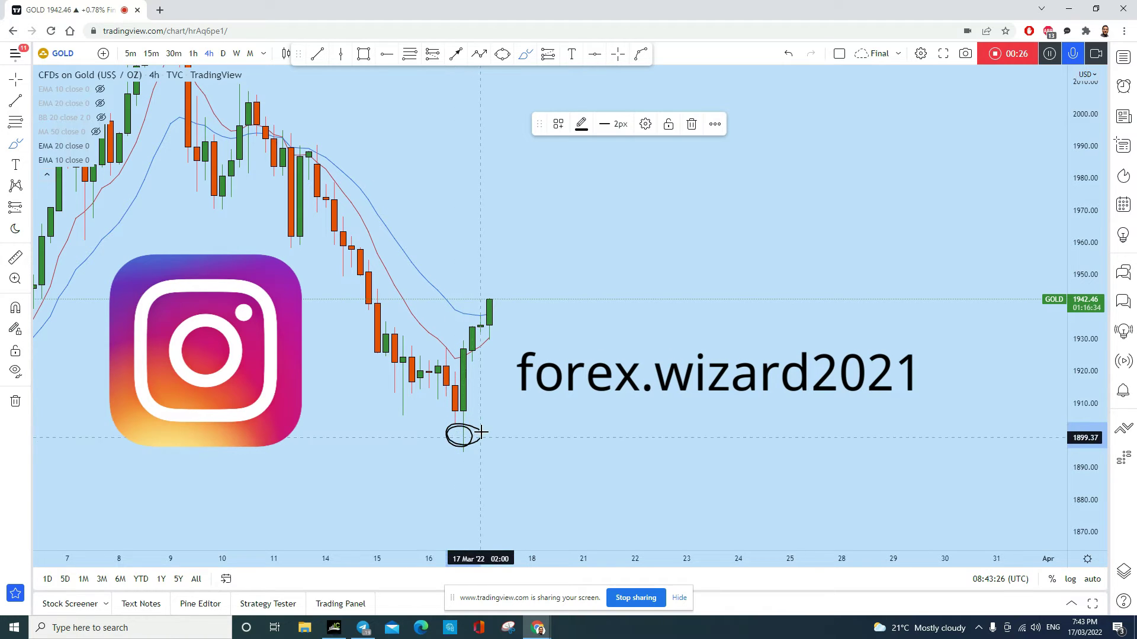
pyautogui.click(791, 54)
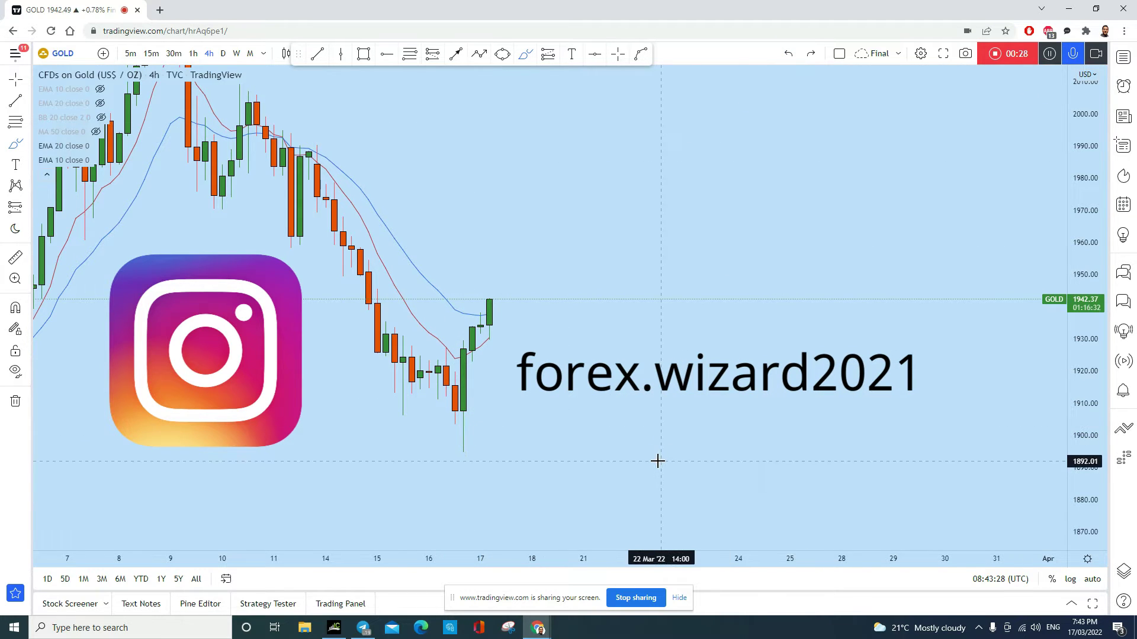
pyautogui.scroll(-1, 628, 462)
pyautogui.moveTo(534, 434)
pyautogui.mouseDown()
pyautogui.moveTo(516, 465)
pyautogui.moveTo(533, 306)
pyautogui.mouseUp()
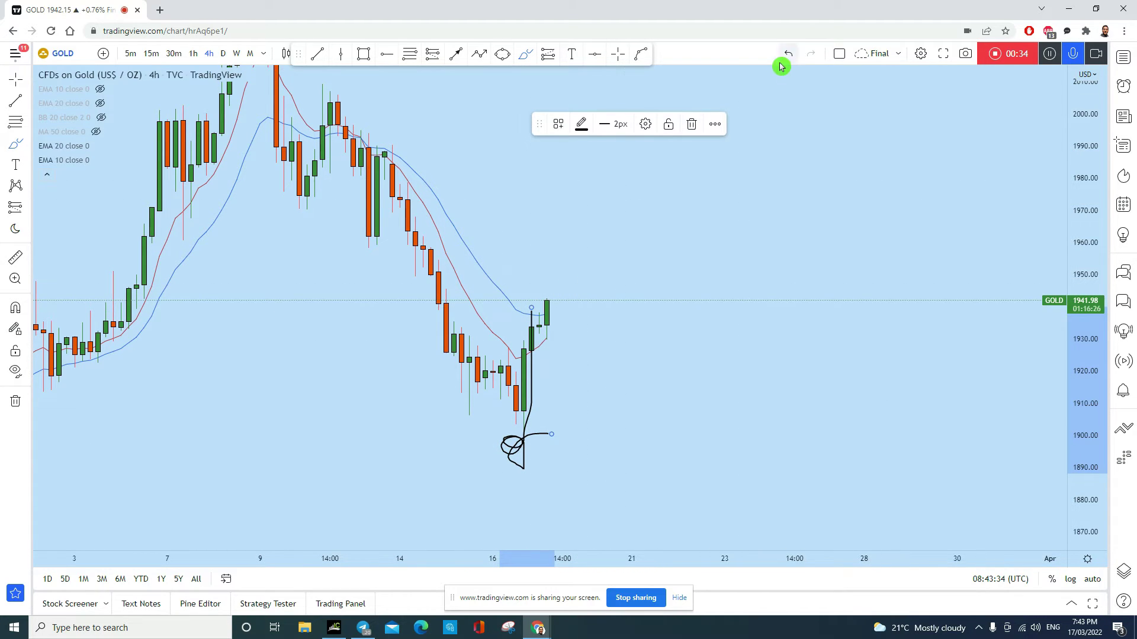
pyautogui.click(789, 54)
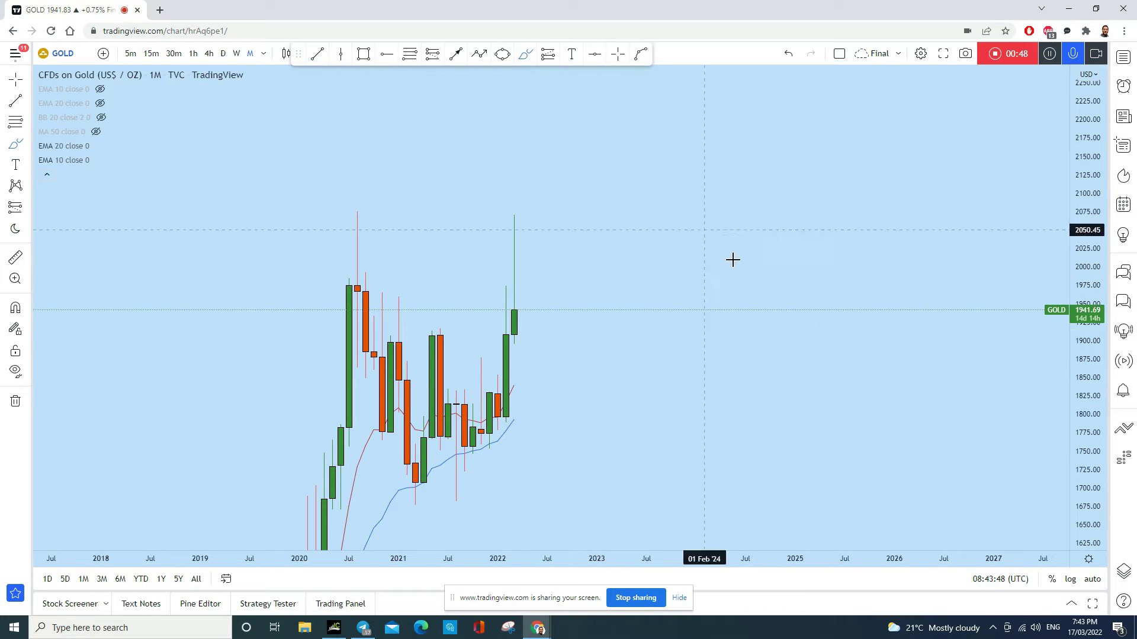
# - Undo one more freehand stroke, then place a dashed horizontal support line at 1914.73
pyautogui.moveTo(416, 329); pyautogui.dragTo(806, 331)
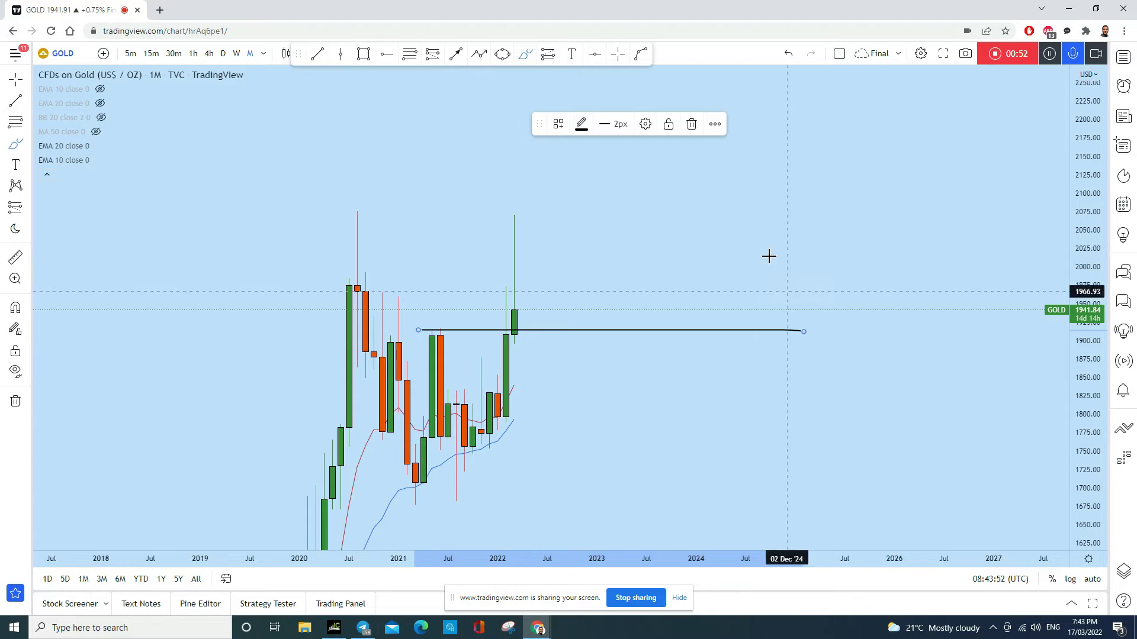
pyautogui.click(788, 53)
pyautogui.click(387, 54)
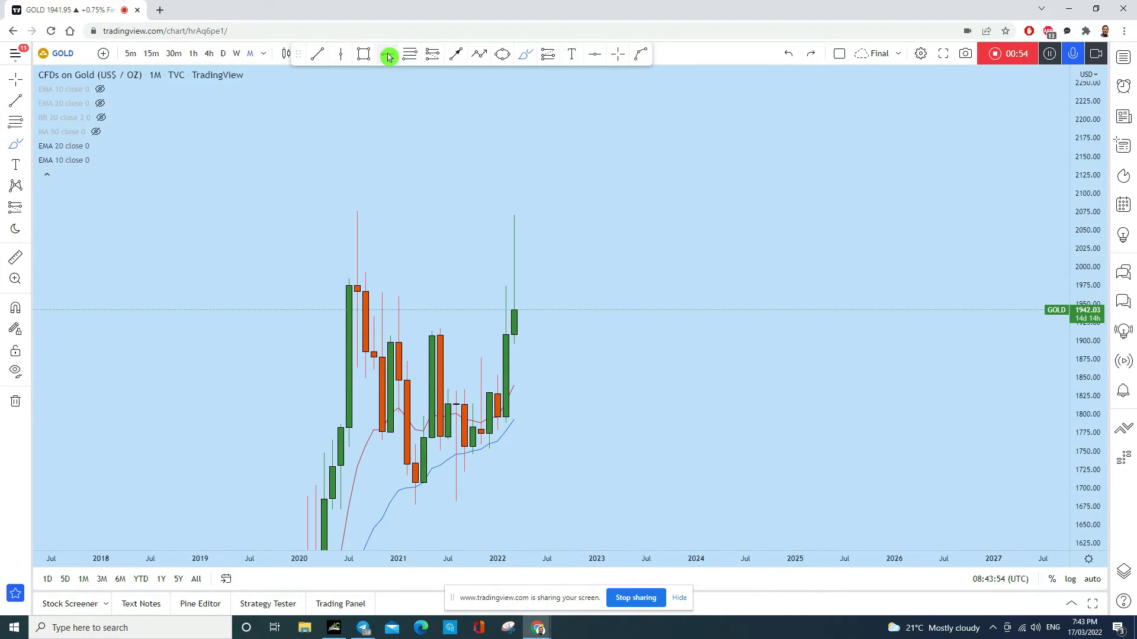
pyautogui.click(312, 330)
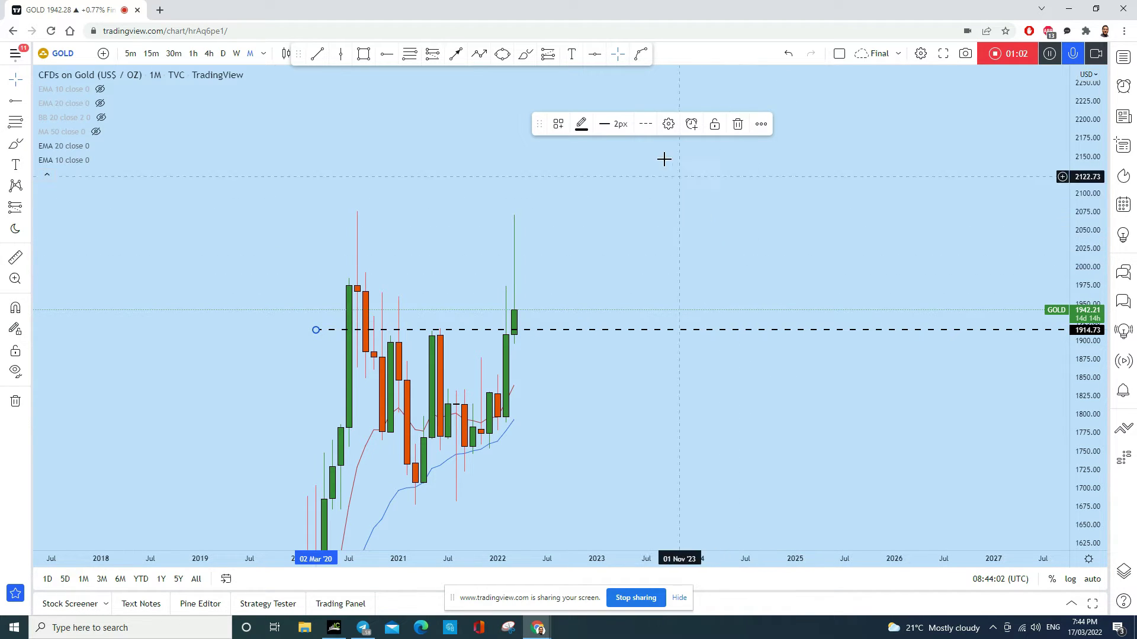
# - Sketch freehand marks around the mid-2021 candle and undo them
pyautogui.click(524, 64)
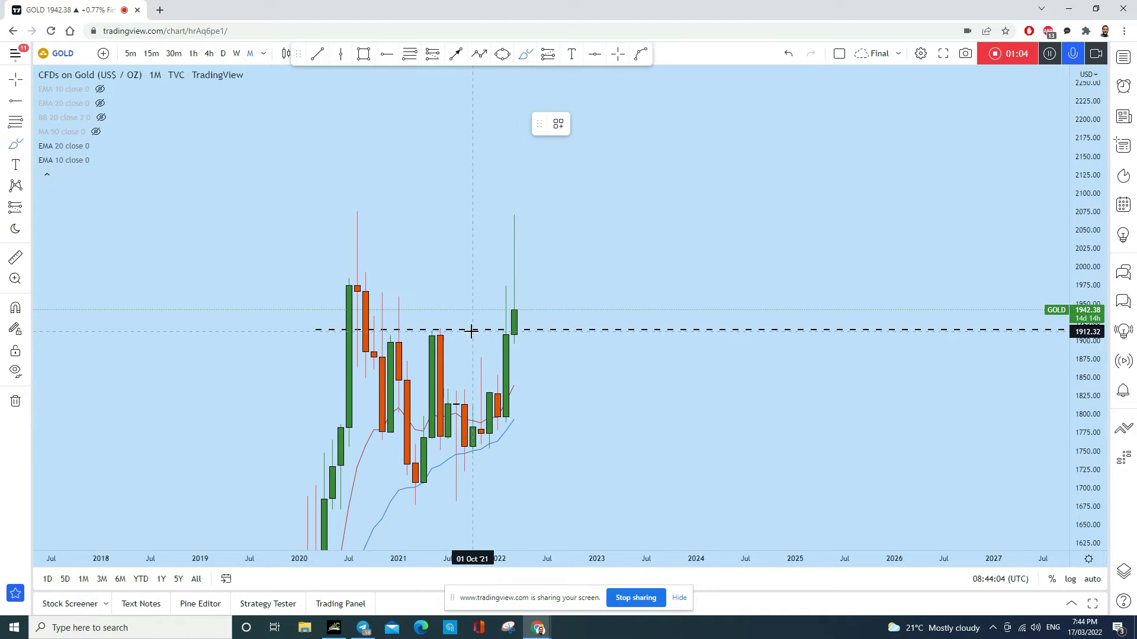
pyautogui.moveTo(438, 325); pyautogui.dragTo(426, 322)
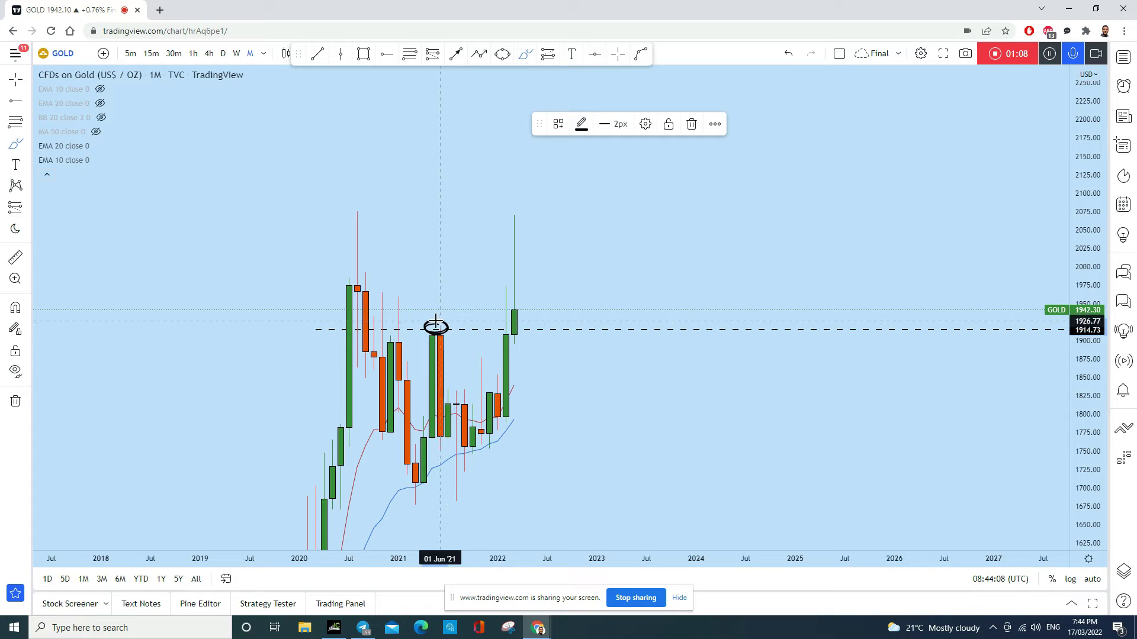
pyautogui.hotkey('ctrl', 'z')
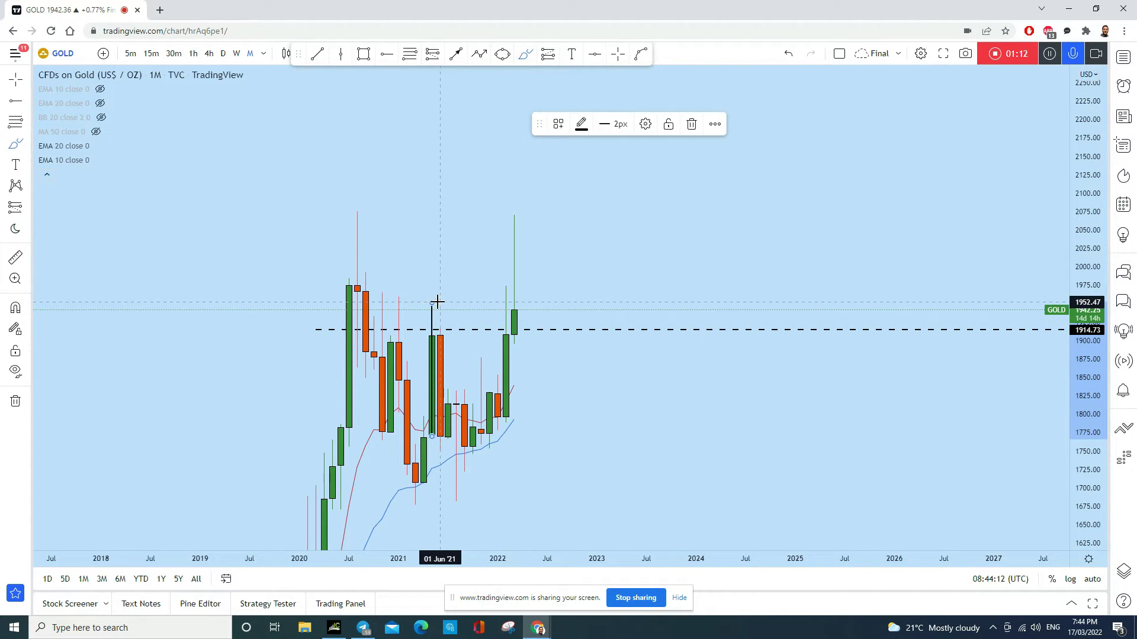
pyautogui.moveTo(436, 309); pyautogui.dragTo(431, 474)
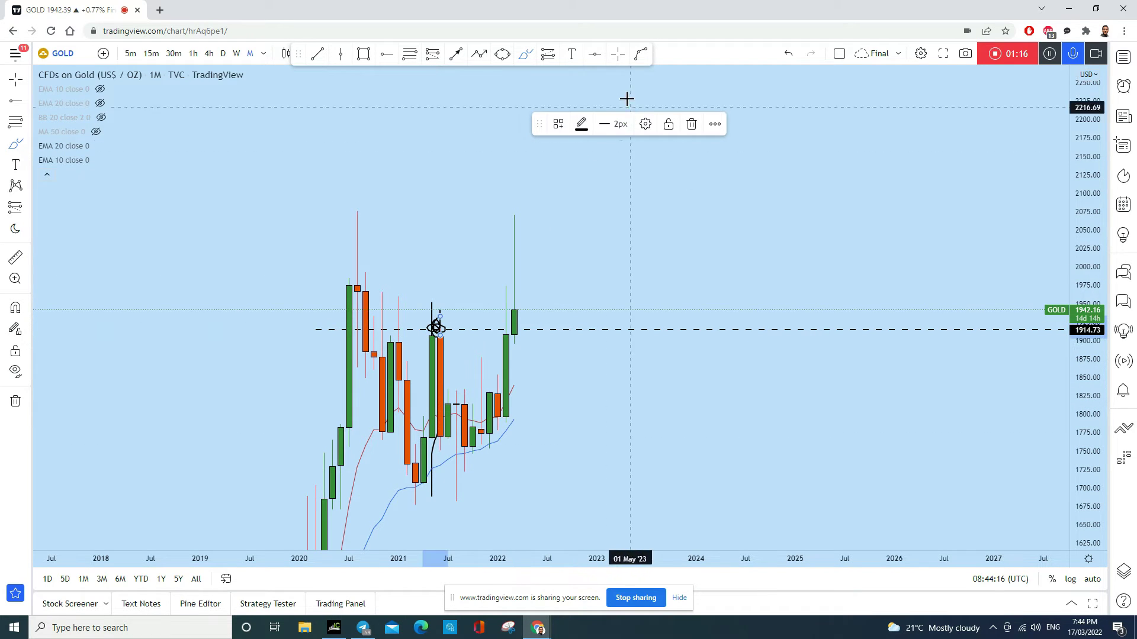
pyautogui.click(787, 55)
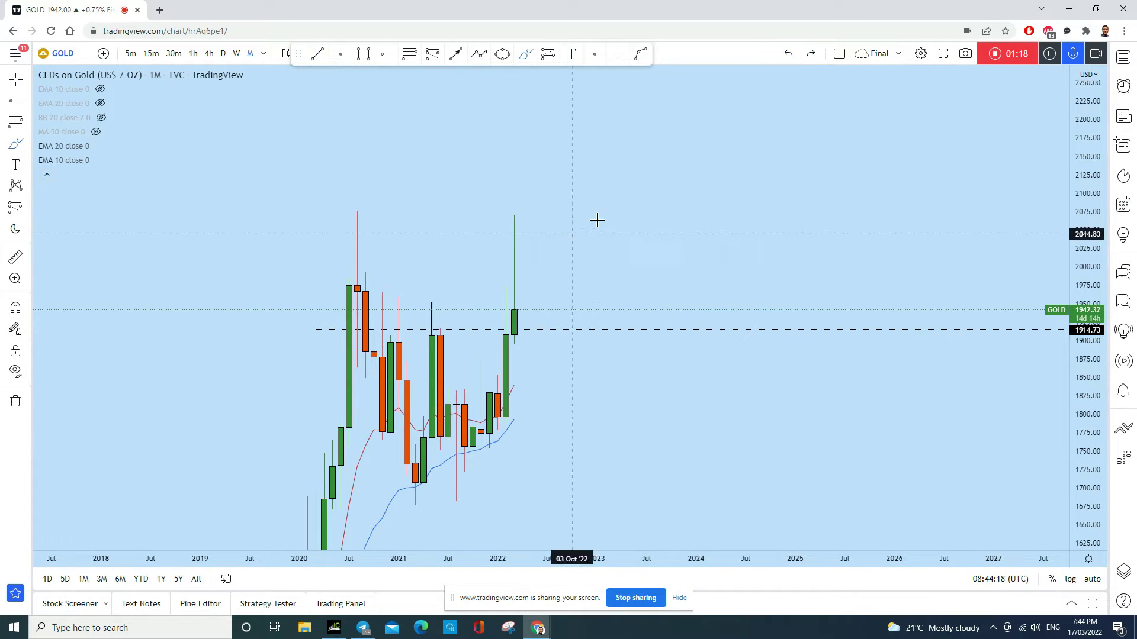
pyautogui.click(790, 54)
# - Undo a scribble and a projected rise toward 2175, then switch gold to the weekly timeframe
pyautogui.moveTo(447, 334)
pyautogui.mouseDown()
pyautogui.moveTo(430, 341)
pyautogui.moveTo(444, 331)
pyautogui.moveTo(456, 490)
pyautogui.mouseUp()
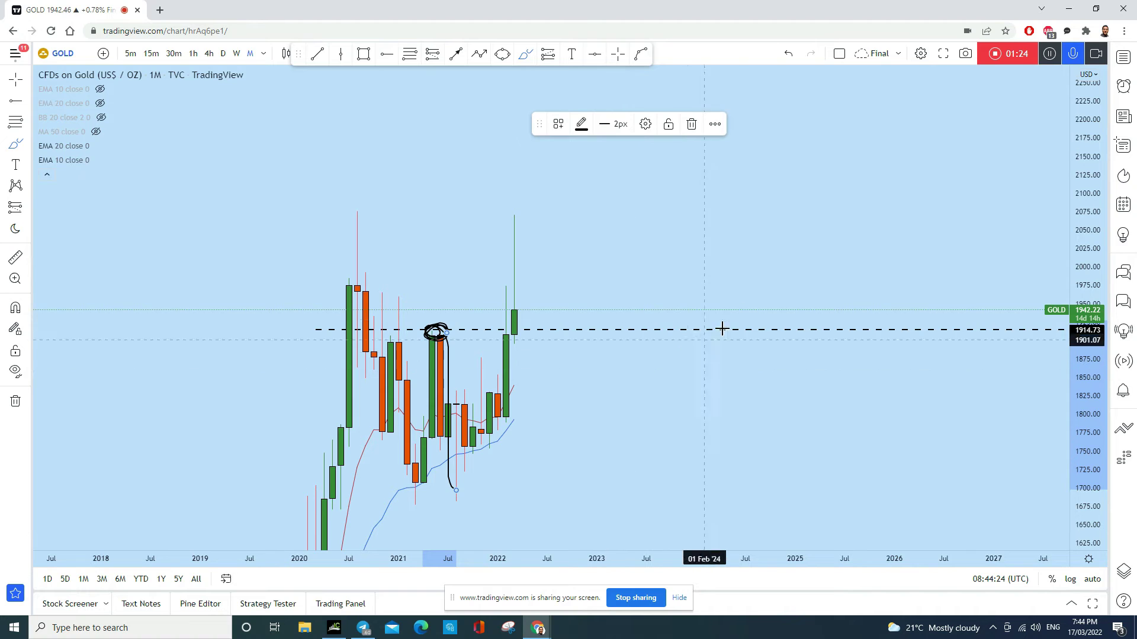
pyautogui.click(791, 55)
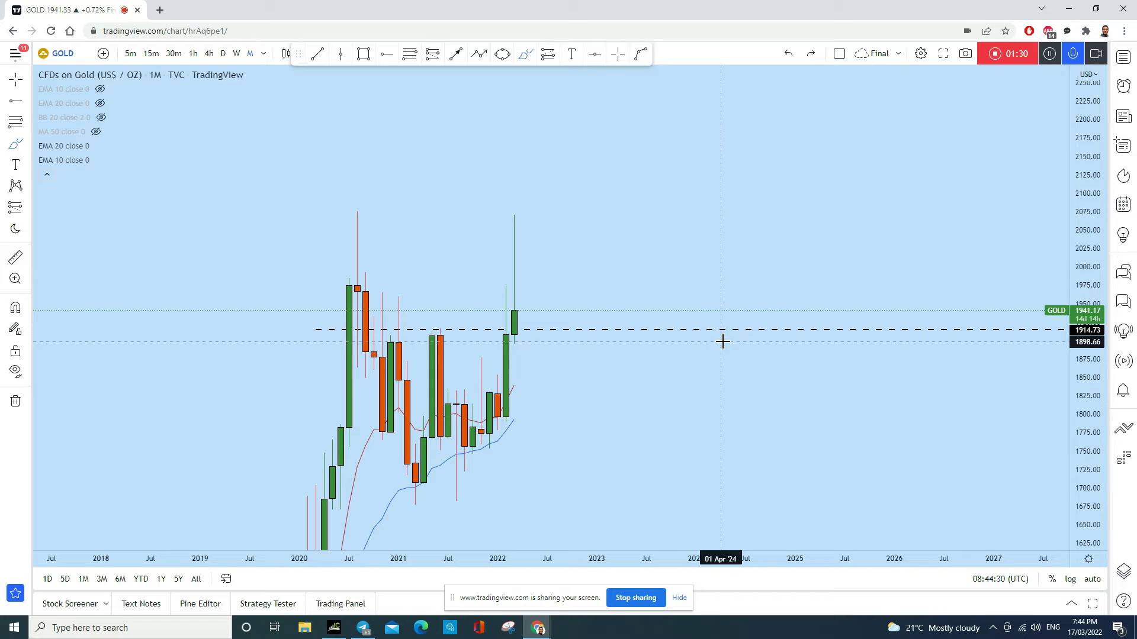
pyautogui.moveTo(516, 324)
pyautogui.mouseDown()
pyautogui.moveTo(576, 185)
pyautogui.moveTo(569, 145)
pyautogui.moveTo(589, 165)
pyautogui.moveTo(539, 154)
pyautogui.mouseUp()
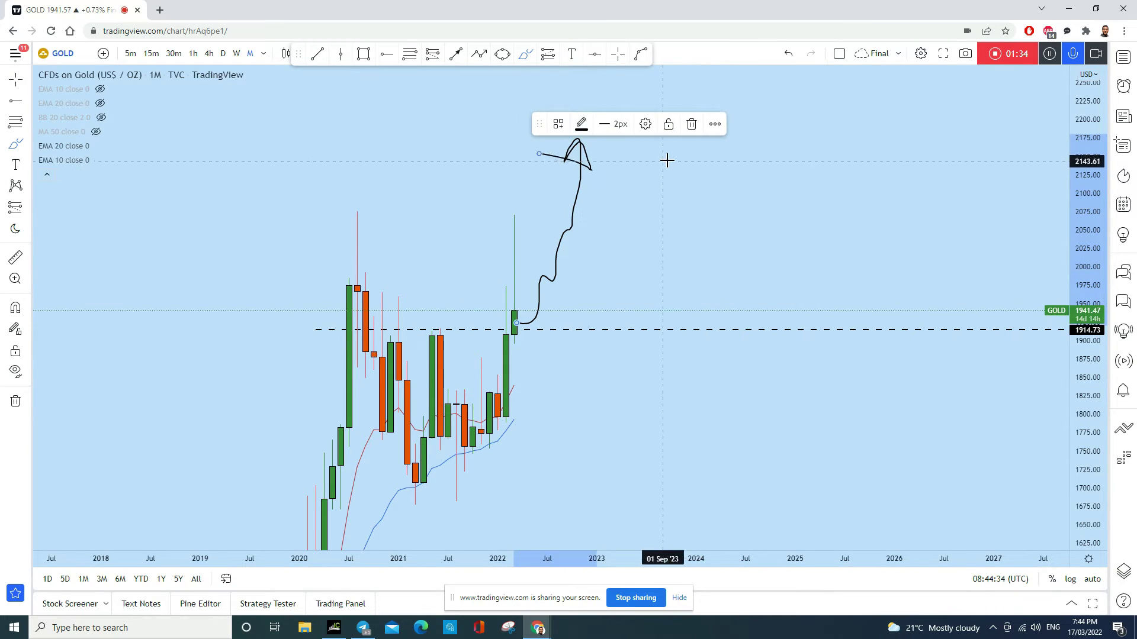
pyautogui.click(789, 55)
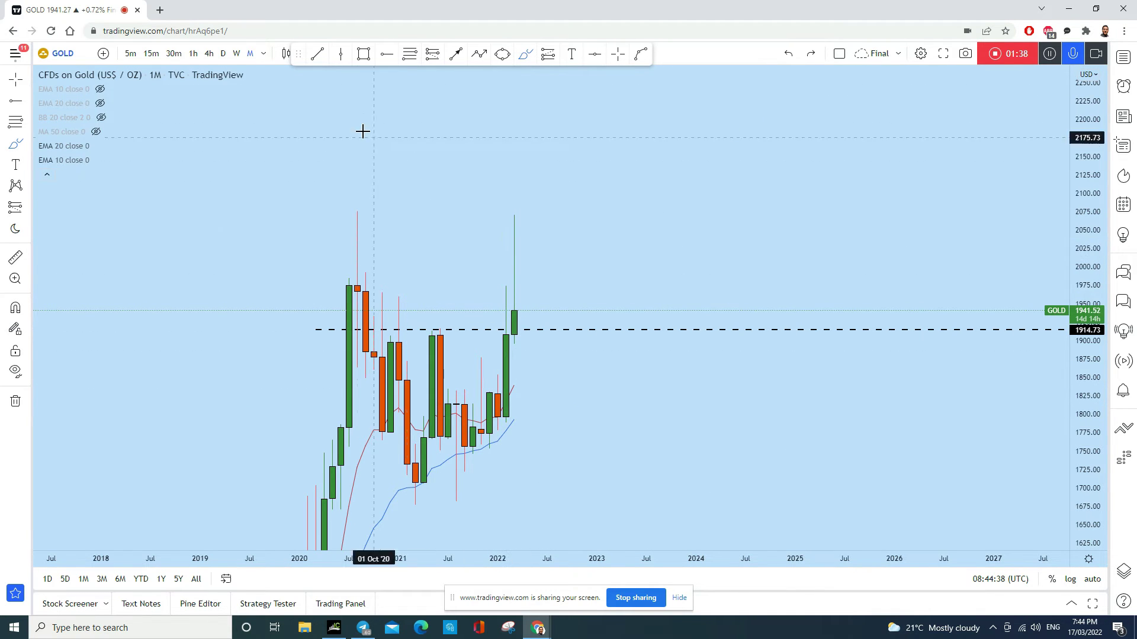
pyautogui.click(238, 58)
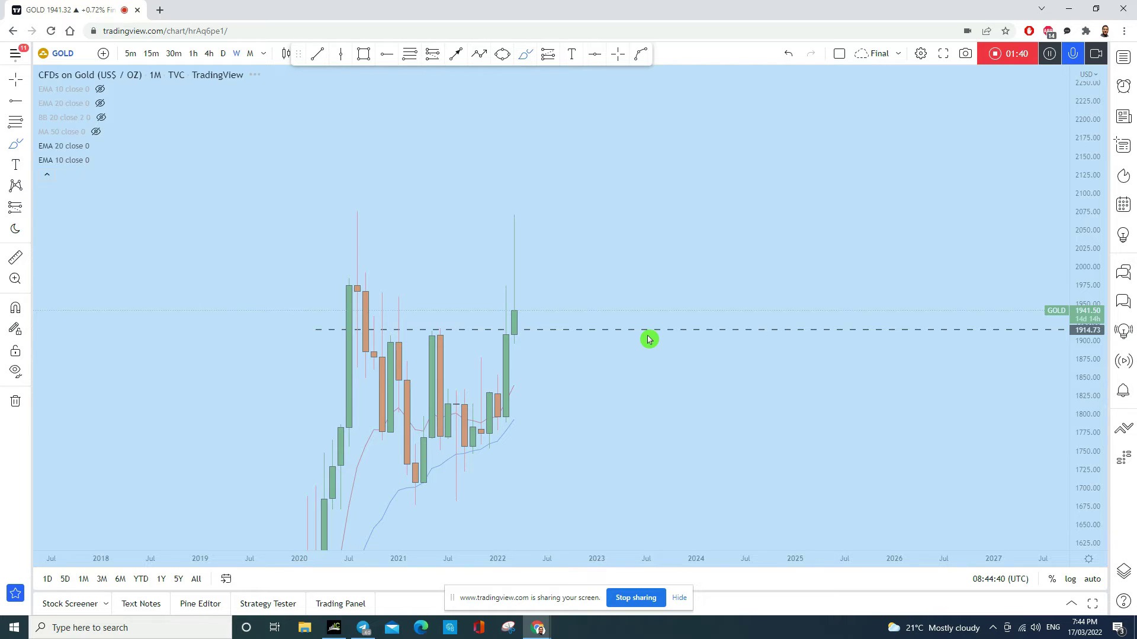
# - Undo the price-scale stretch and bounce sketch, then switch gold to the 1D daily timeframe
pyautogui.moveTo(1084, 466)
pyautogui.mouseDown()
pyautogui.moveTo(518, 365)
pyautogui.moveTo(513, 378)
pyautogui.mouseUp()
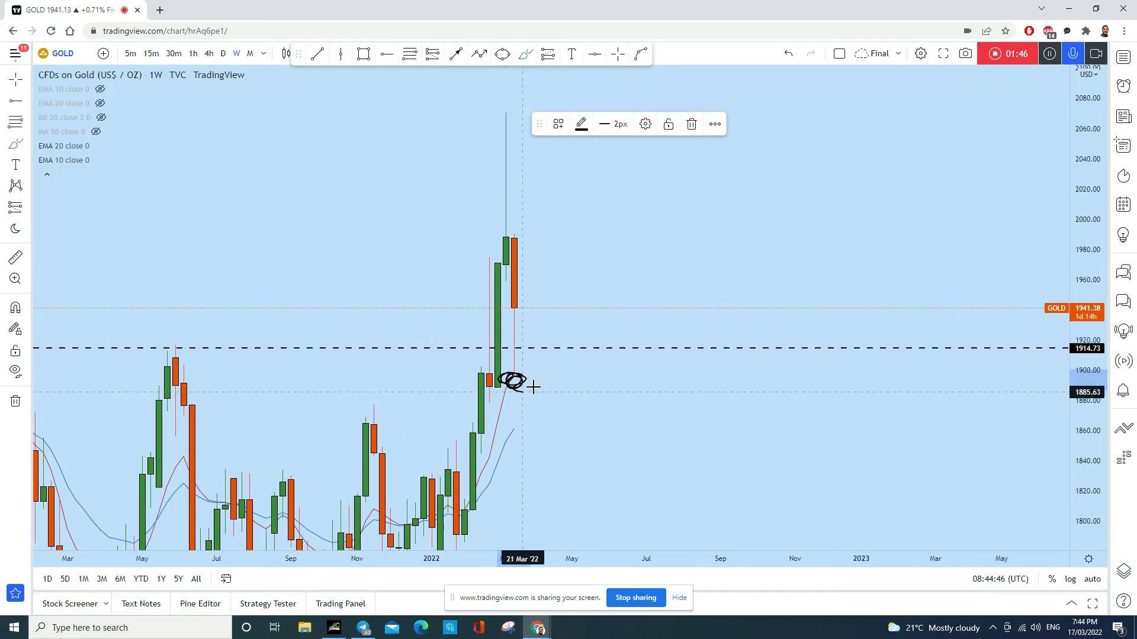
pyautogui.click(788, 53)
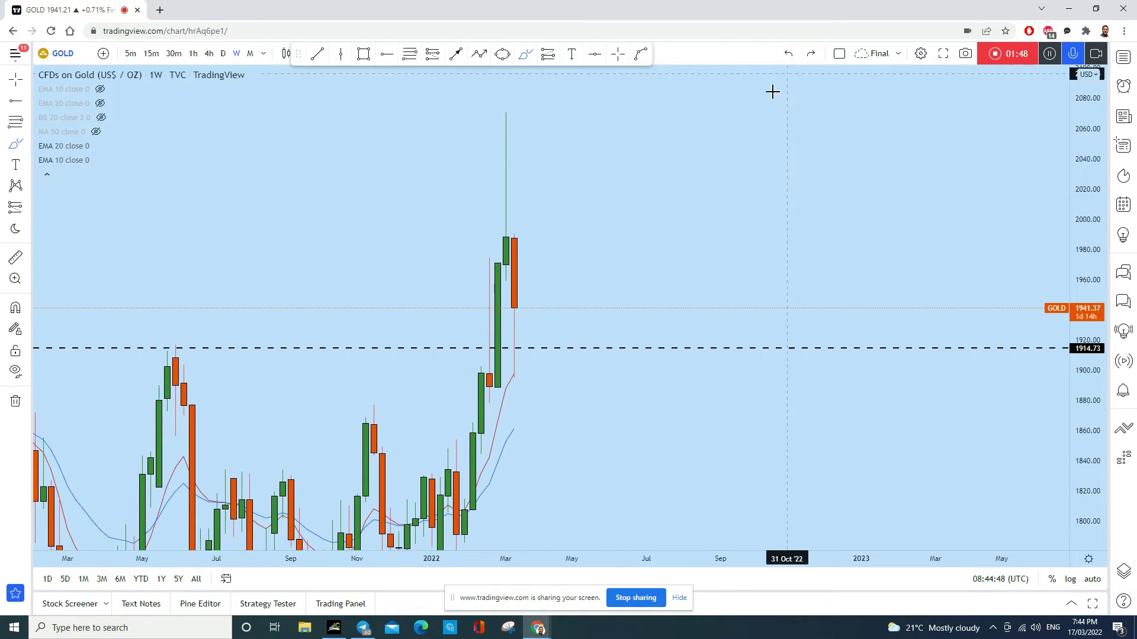
pyautogui.moveTo(526, 377)
pyautogui.mouseDown()
pyautogui.moveTo(515, 376)
pyautogui.moveTo(536, 385)
pyautogui.moveTo(589, 233)
pyautogui.moveTo(547, 231)
pyautogui.mouseUp()
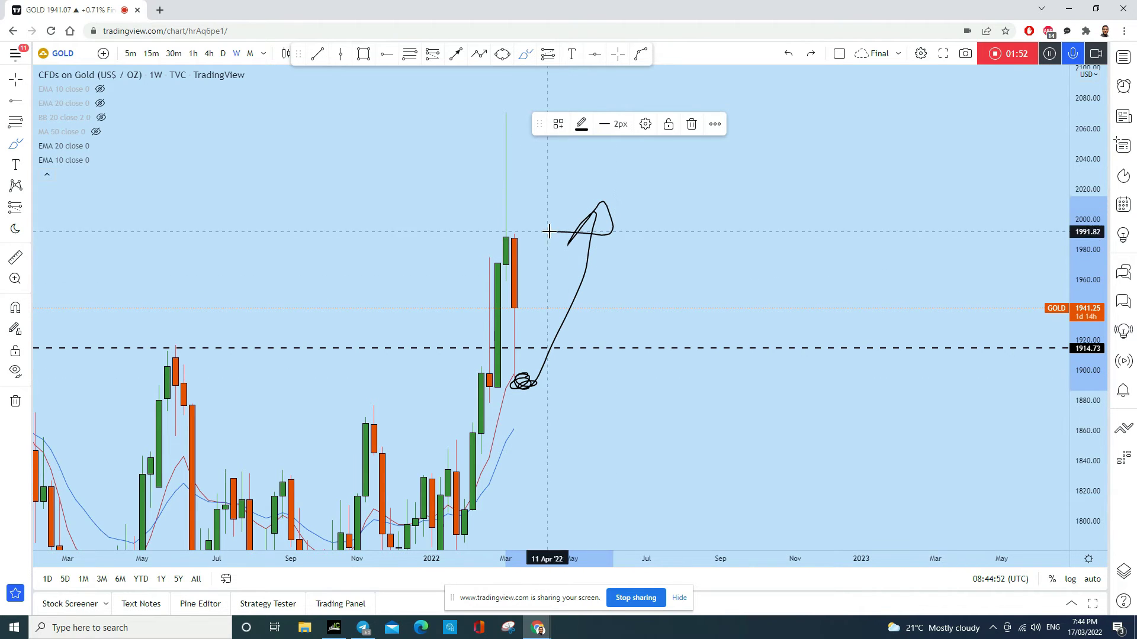
pyautogui.click(793, 58)
pyautogui.click(791, 59)
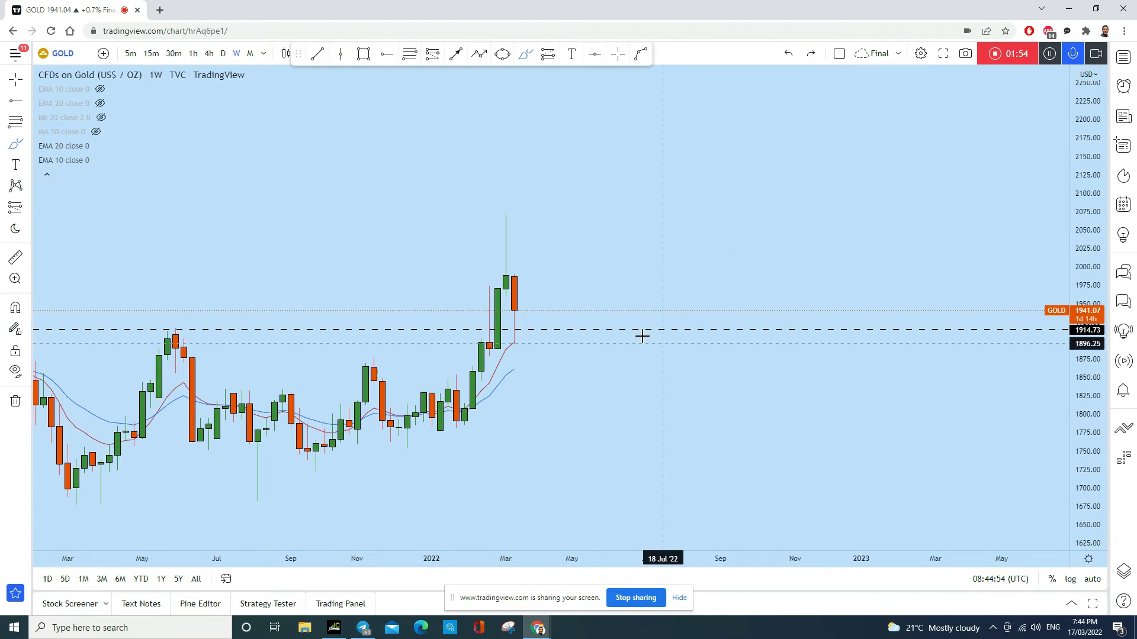
pyautogui.click(223, 53)
pyautogui.click(738, 320)
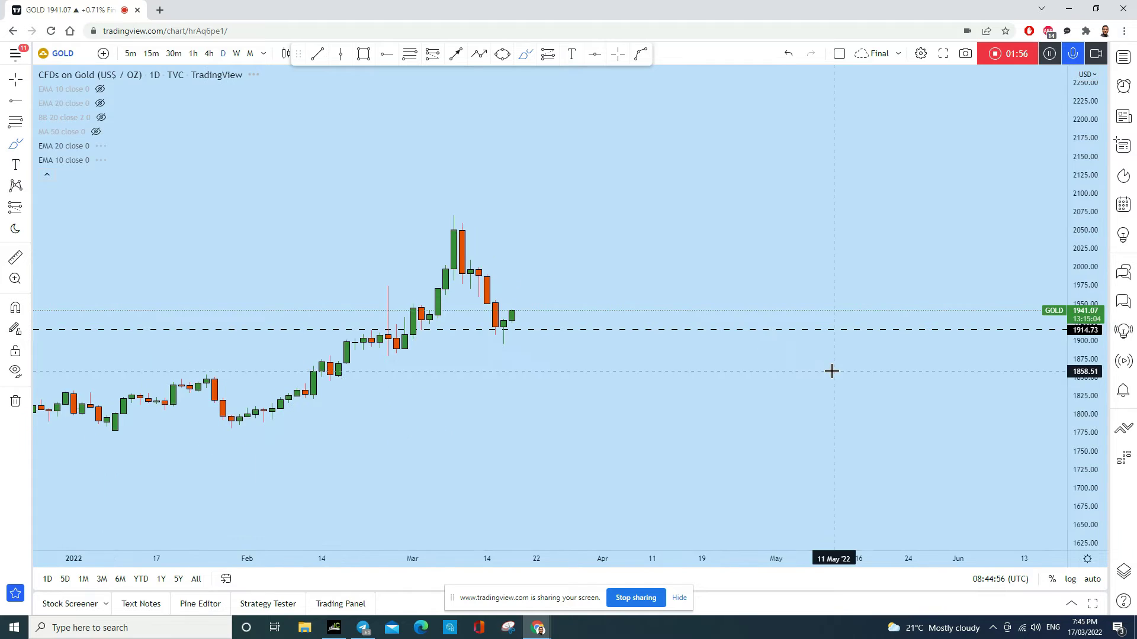
# - Stretch the daily price scale, try freehand circles and a rising-lows curve, then undo them
pyautogui.moveTo(1078, 418); pyautogui.dragTo(1079, 284)
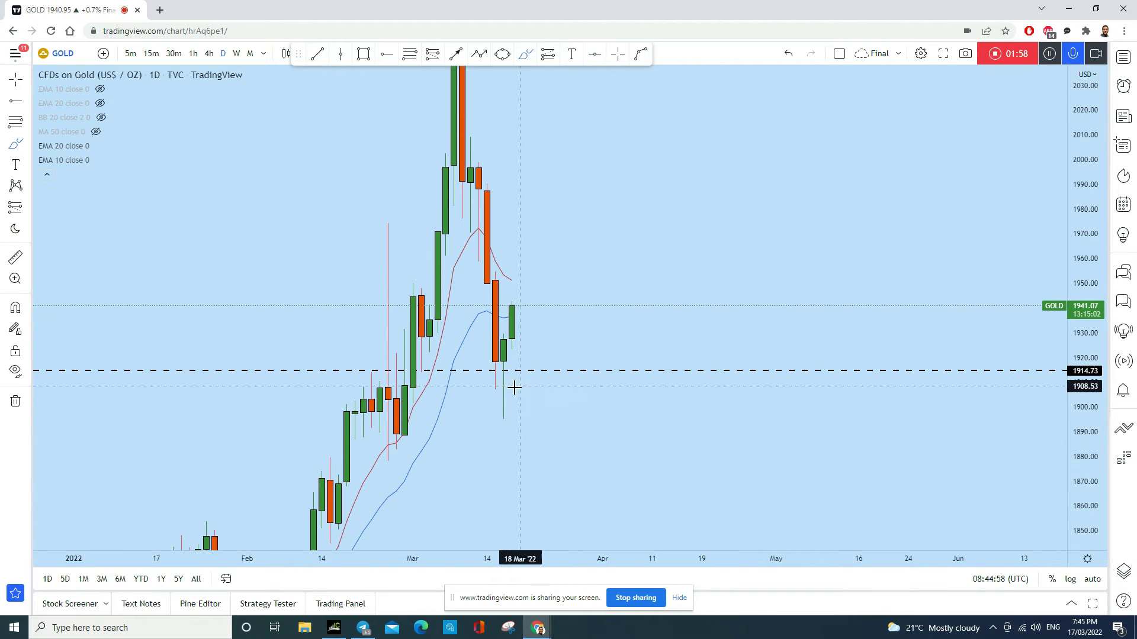
pyautogui.click(525, 55)
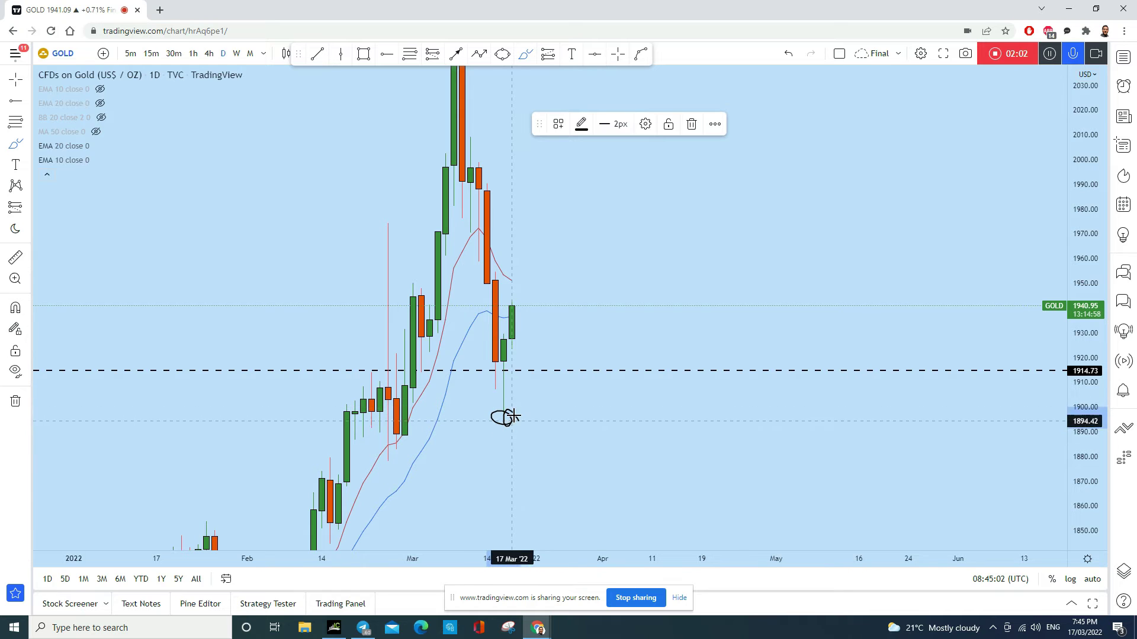
pyautogui.moveTo(513, 416); pyautogui.dragTo(519, 421)
pyautogui.click(780, 56)
pyautogui.scroll(-5, 1060, 243)
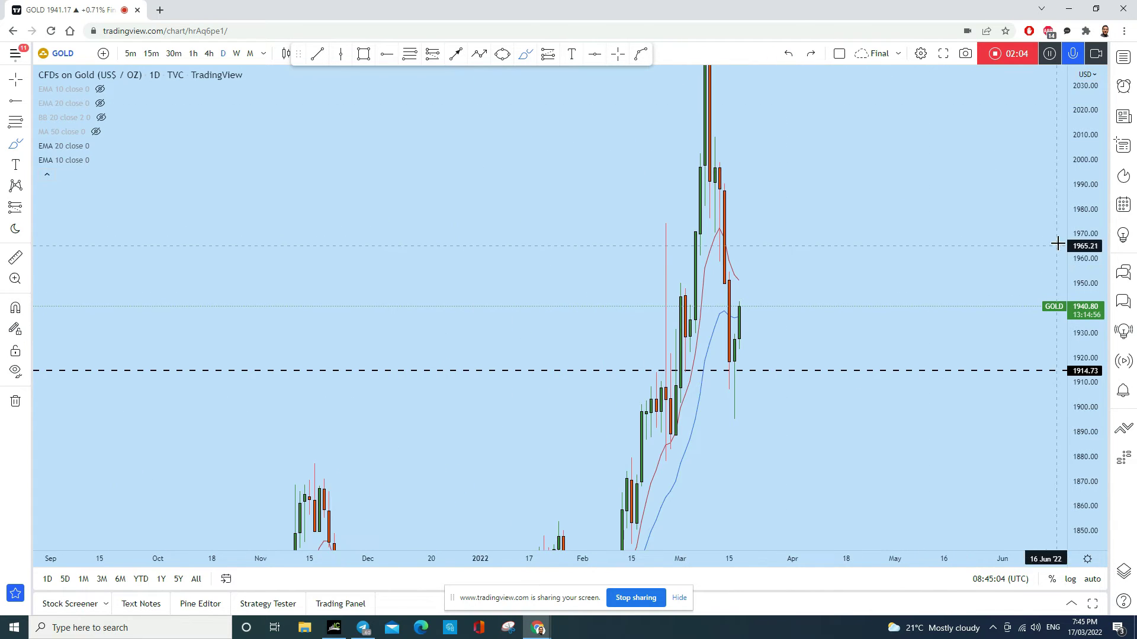
pyautogui.moveTo(1086, 287); pyautogui.dragTo(567, 516)
pyautogui.moveTo(354, 465)
pyautogui.mouseDown()
pyautogui.moveTo(418, 473)
pyautogui.moveTo(614, 431)
pyautogui.moveTo(796, 197)
pyautogui.moveTo(815, 241)
pyautogui.moveTo(719, 205)
pyautogui.mouseUp()
pyautogui.scroll(2, 872, 320)
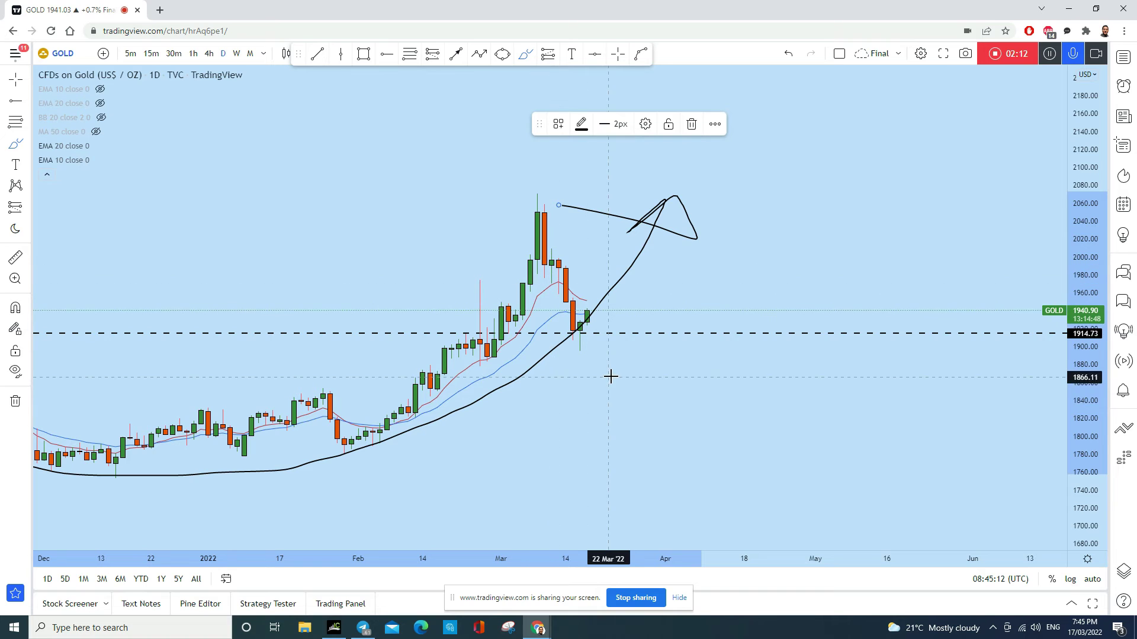
pyautogui.moveTo(593, 345)
pyautogui.mouseDown()
pyautogui.moveTo(575, 353)
pyautogui.moveTo(587, 364)
pyautogui.moveTo(579, 351)
pyautogui.mouseUp()
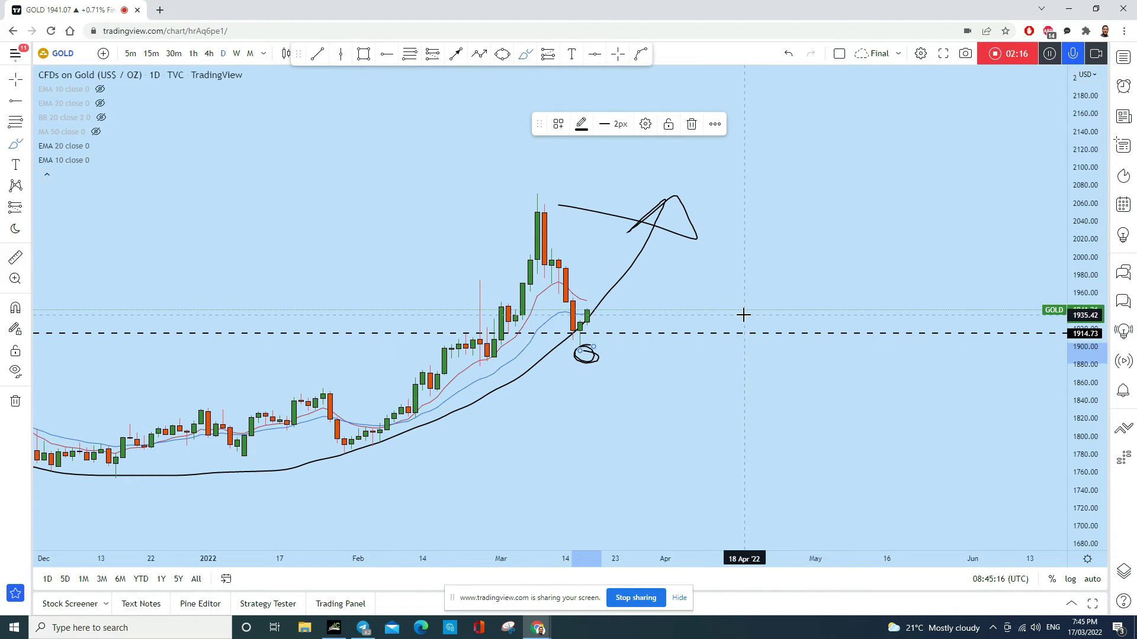
pyautogui.click(789, 53)
pyautogui.click(789, 54)
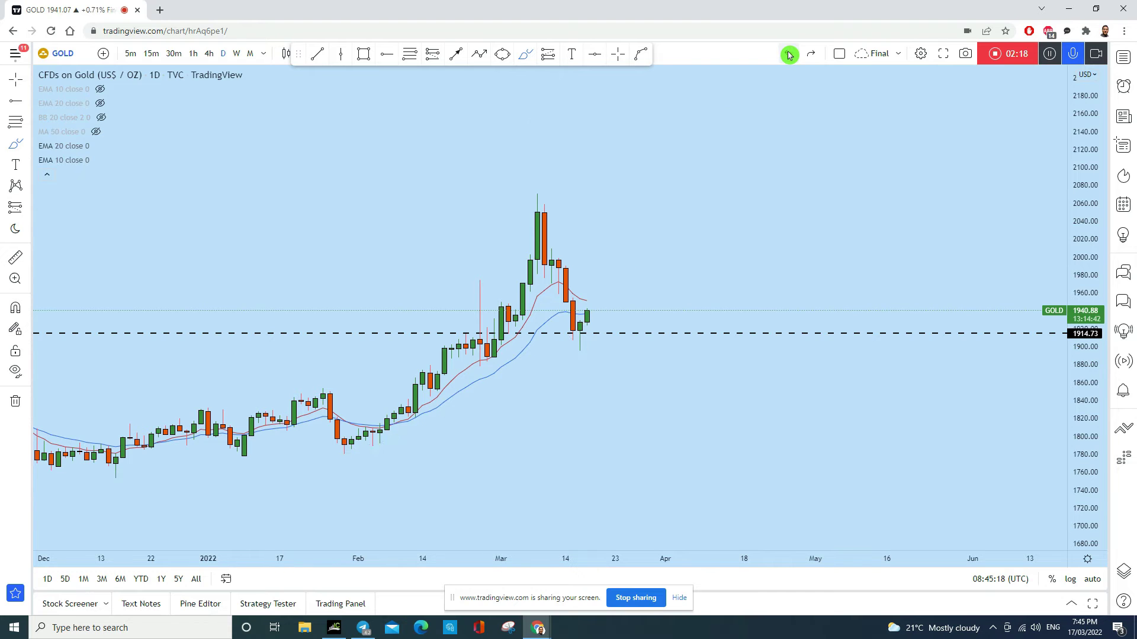
# - Stretch the chart taller and sketch a wavy rise to about 2030, looped at its peak
pyautogui.moveTo(1072, 444); pyautogui.dragTo(1060, 282)
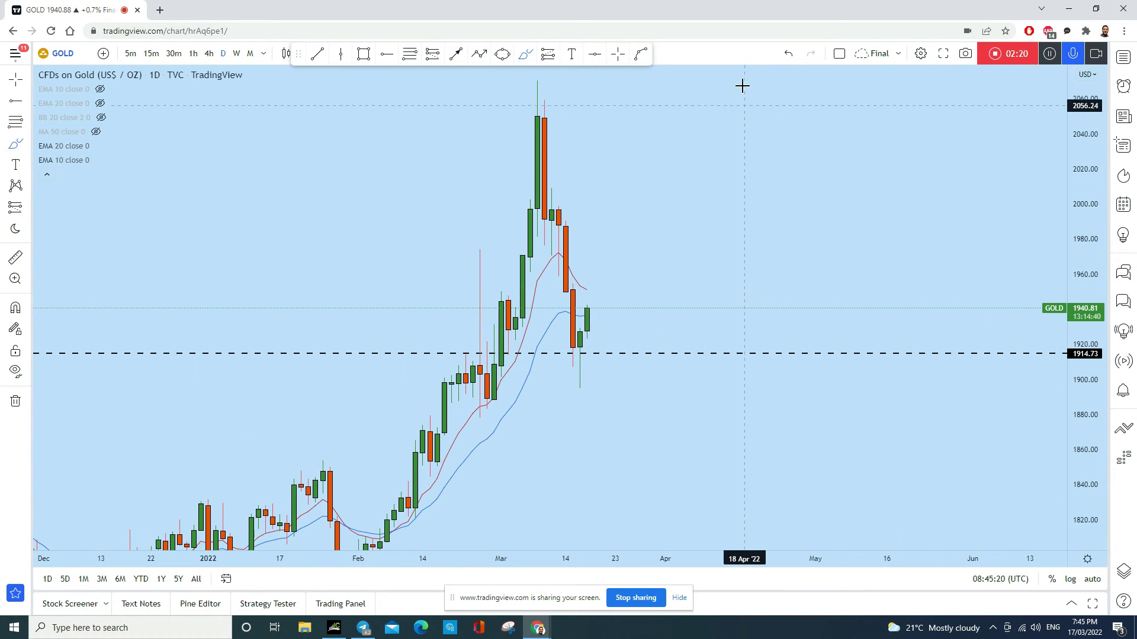
pyautogui.click(527, 55)
pyautogui.moveTo(596, 304)
pyautogui.mouseDown()
pyautogui.moveTo(604, 312)
pyautogui.moveTo(664, 153)
pyautogui.mouseUp()
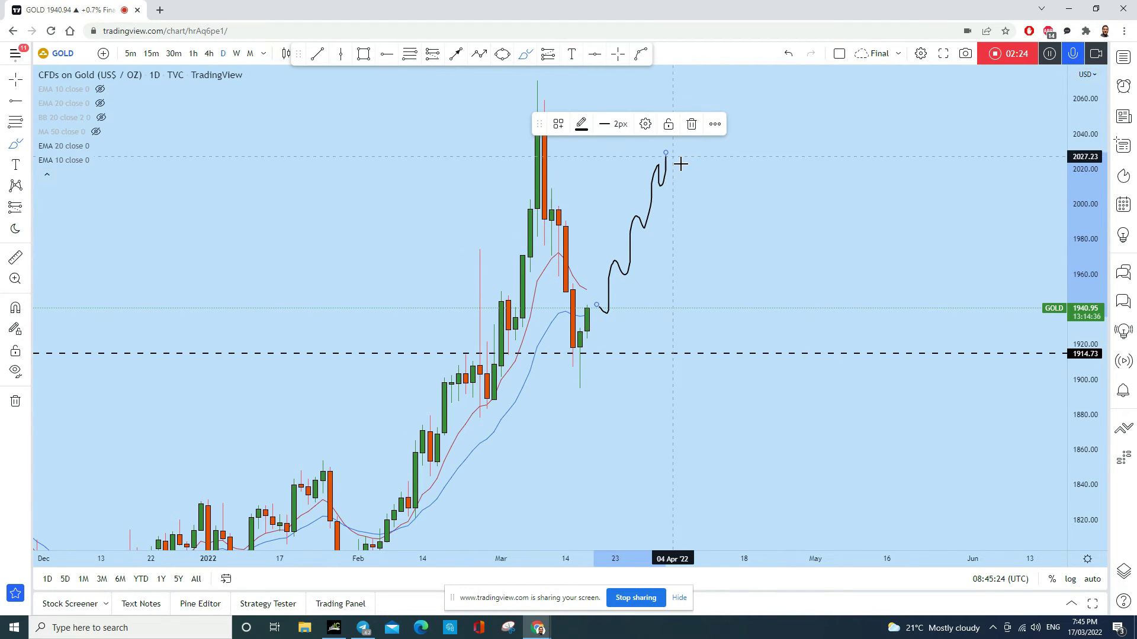
pyautogui.scroll(-1, 680, 164)
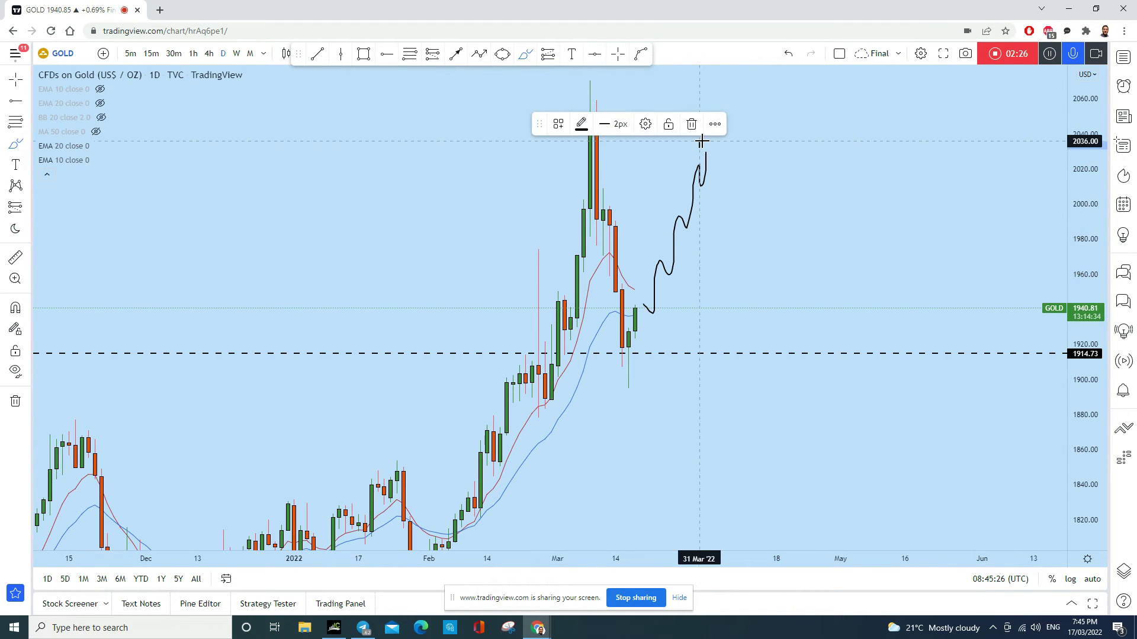
pyautogui.moveTo(701, 141)
pyautogui.mouseDown()
pyautogui.moveTo(696, 156)
pyautogui.moveTo(732, 150)
pyautogui.mouseUp()
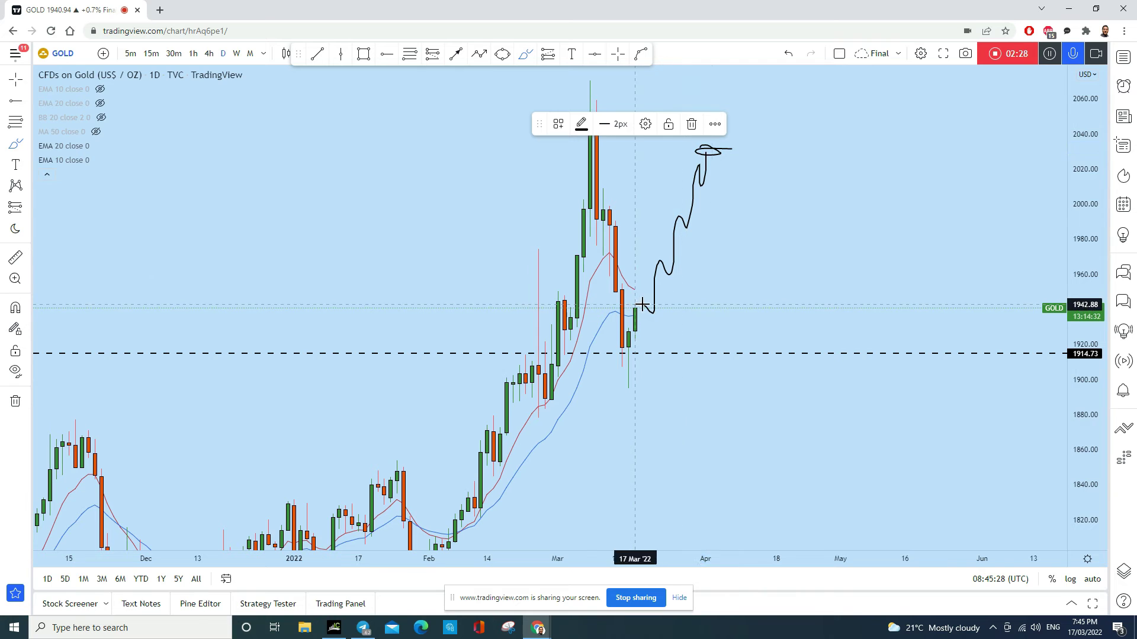
pyautogui.moveTo(636, 305); pyautogui.dragTo(745, 302)
pyautogui.moveTo(650, 376); pyautogui.dragTo(725, 377)
pyautogui.moveTo(697, 150); pyautogui.dragTo(886, 177)
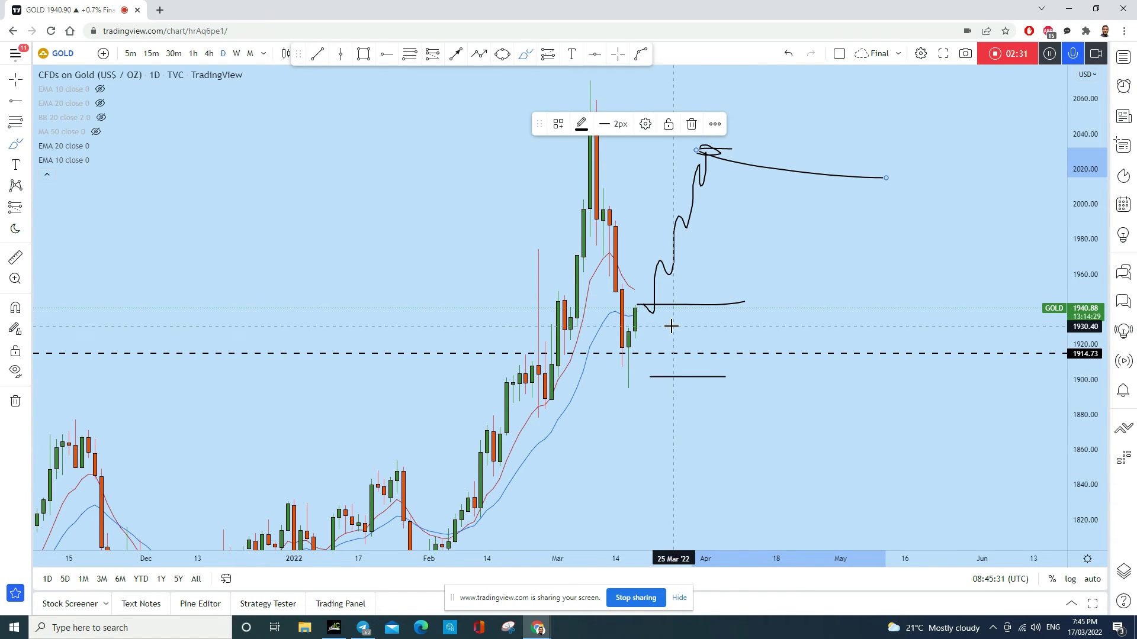
pyautogui.click(788, 54)
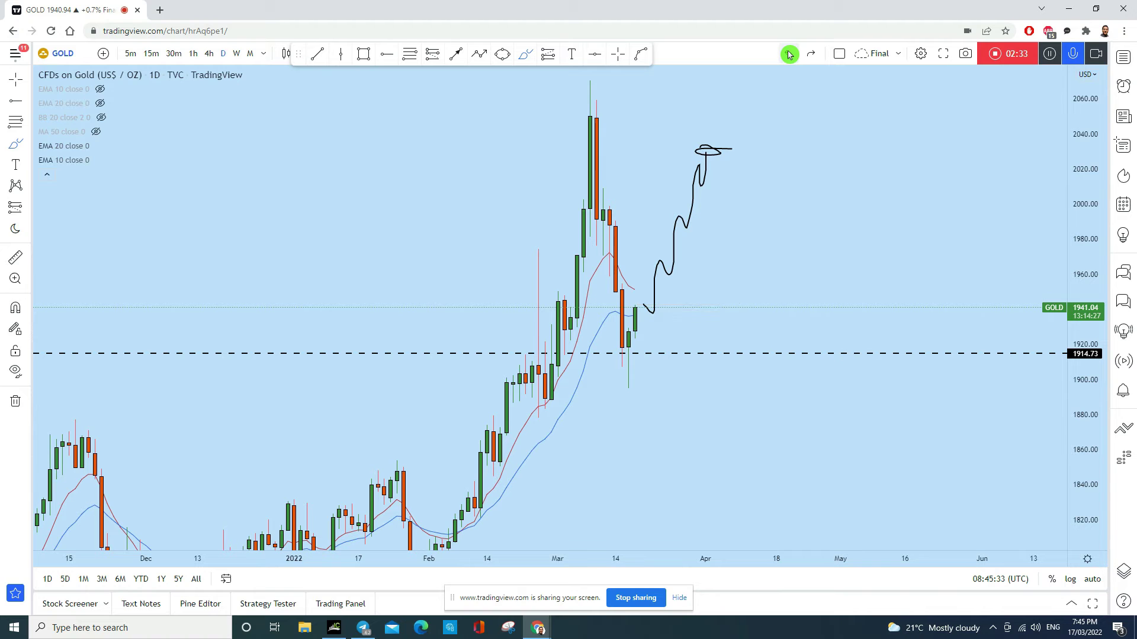
# - Switch gold to the 4-hour timeframe, zoom in, and undo a trial curve by the 17 Mar candles
pyautogui.click(208, 54)
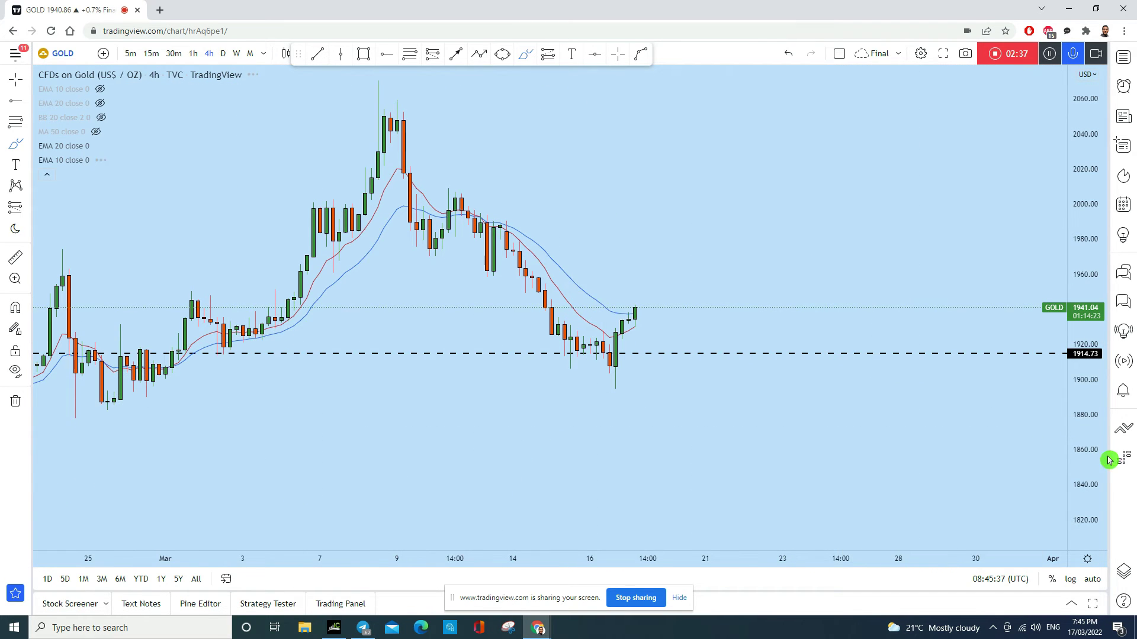
pyautogui.scroll(5, 1035, 203)
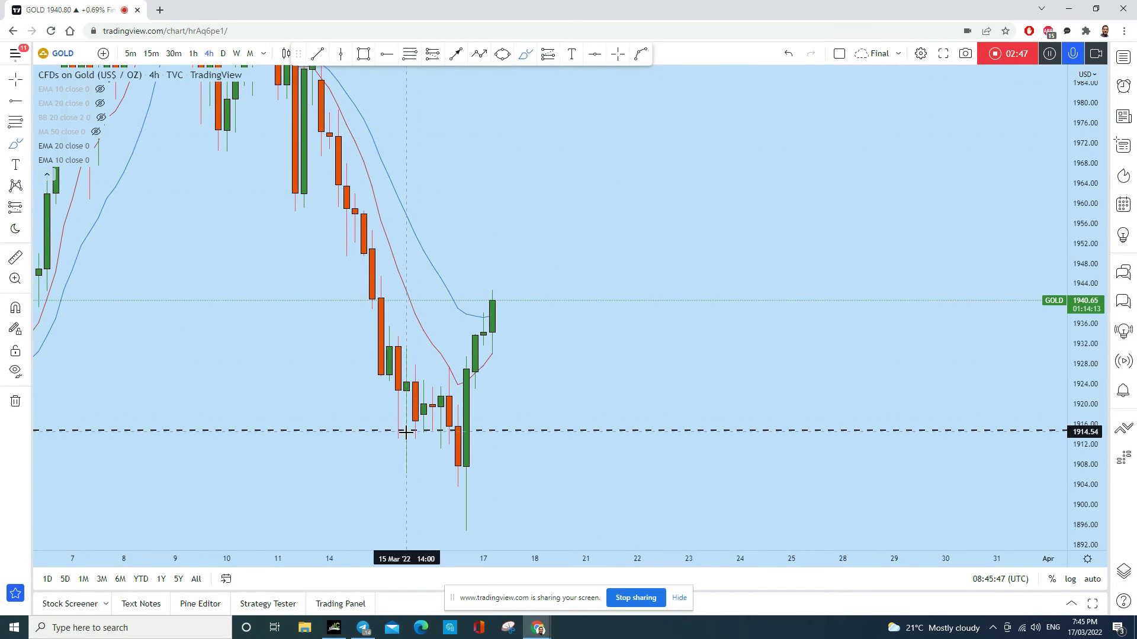
pyautogui.moveTo(372, 460)
pyautogui.mouseDown()
pyautogui.moveTo(423, 476)
pyautogui.moveTo(459, 529)
pyautogui.moveTo(492, 521)
pyautogui.mouseUp()
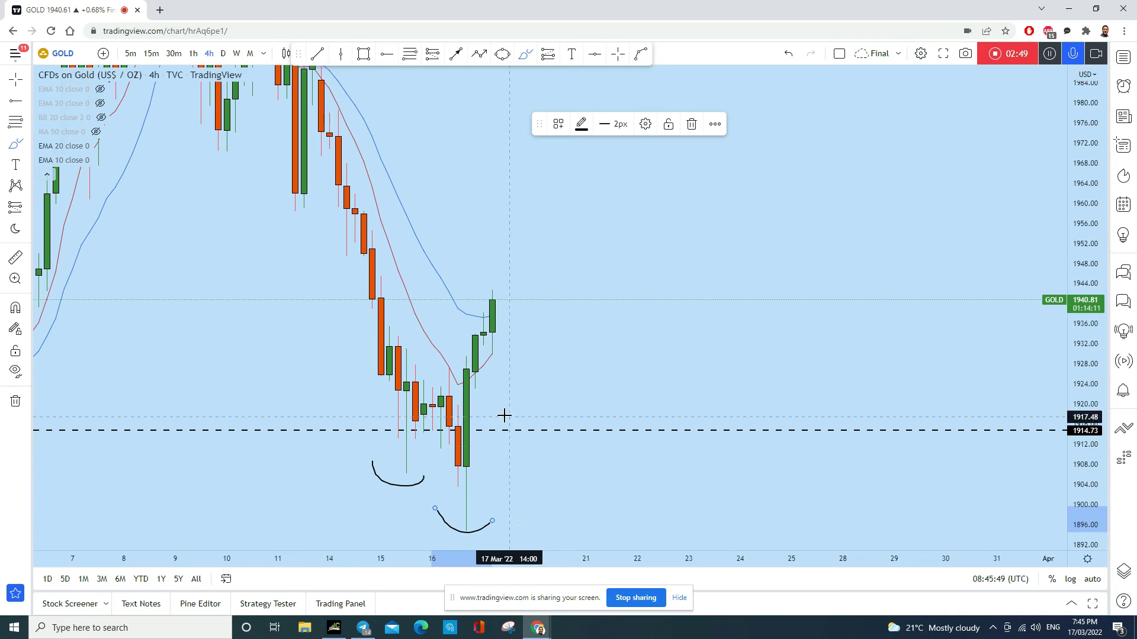
pyautogui.moveTo(485, 378); pyautogui.dragTo(543, 336)
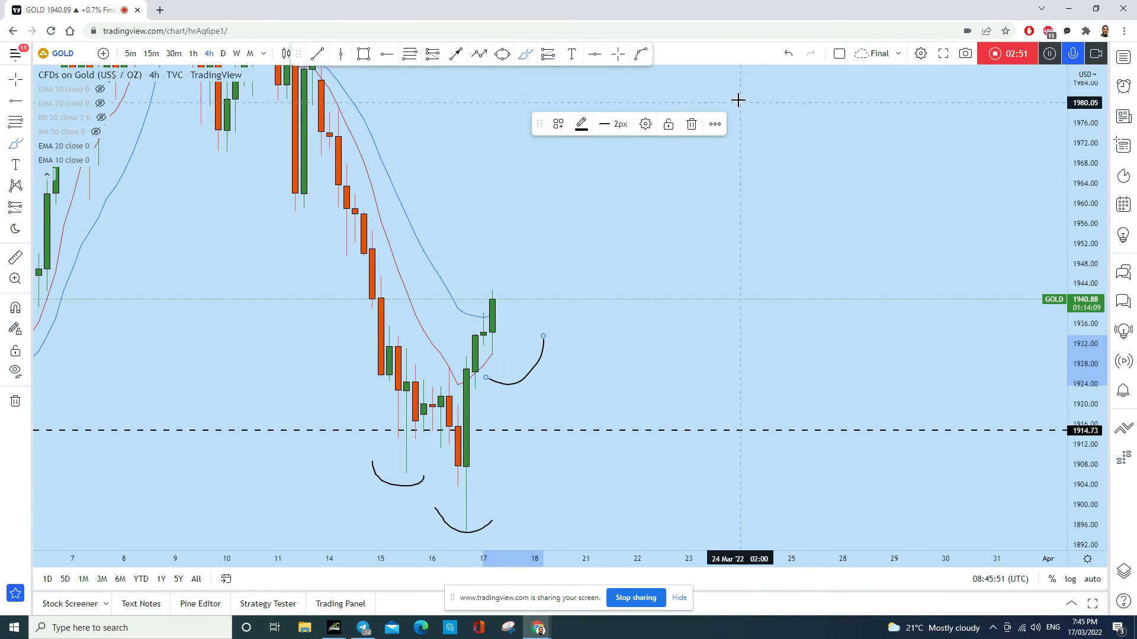
pyautogui.click(790, 54)
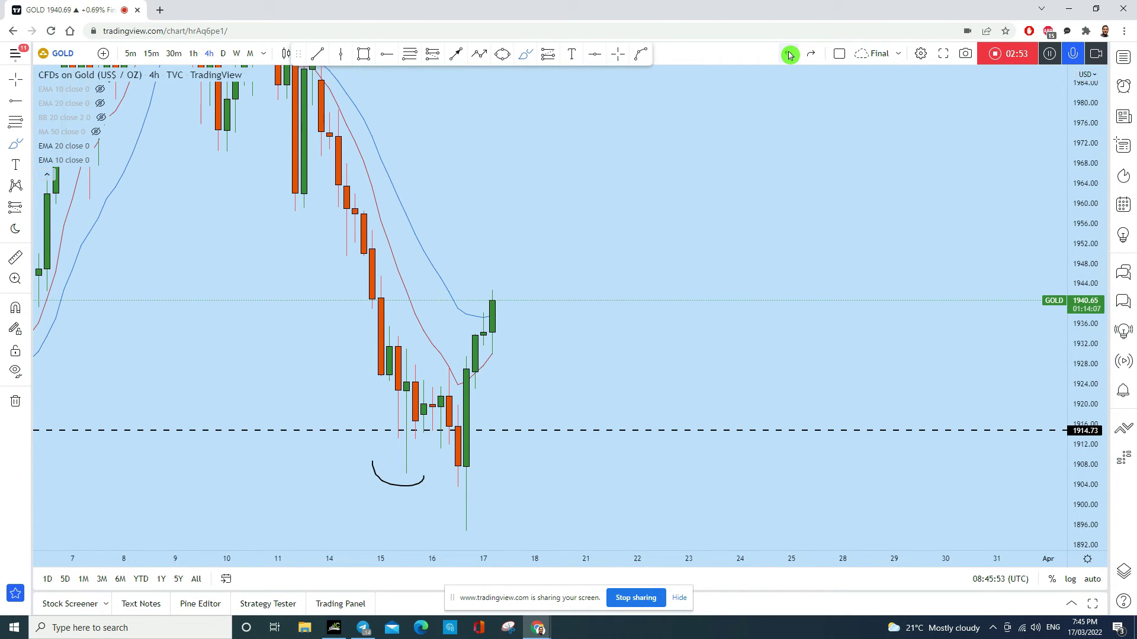
# - Try freehand circles and a rough horizontal stroke near the latest candles, then undo them
pyautogui.moveTo(524, 290)
pyautogui.mouseDown()
pyautogui.moveTo(483, 303)
pyautogui.moveTo(503, 355)
pyautogui.moveTo(464, 304)
pyautogui.mouseUp()
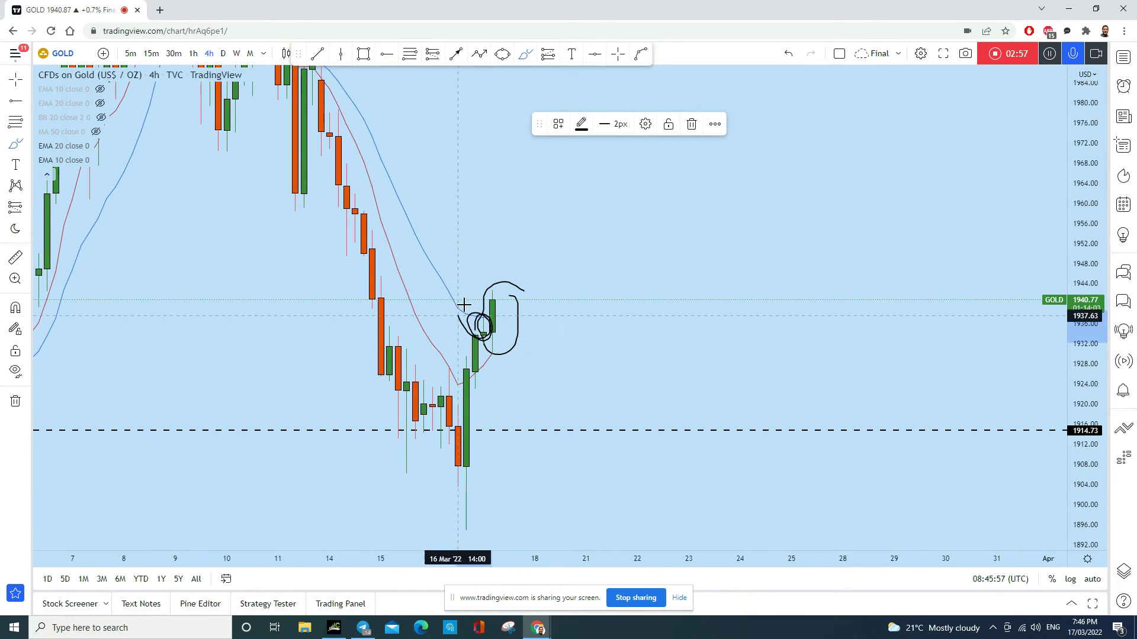
pyautogui.click(787, 55)
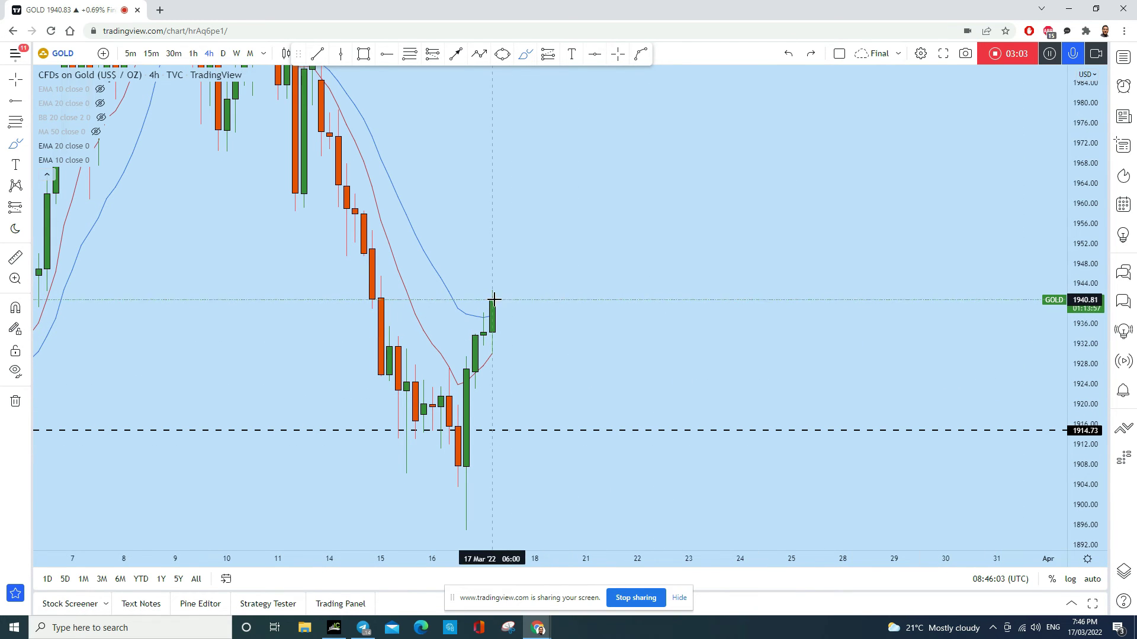
pyautogui.moveTo(569, 299)
pyautogui.mouseDown()
pyautogui.moveTo(451, 301)
pyautogui.moveTo(594, 330)
pyautogui.mouseUp()
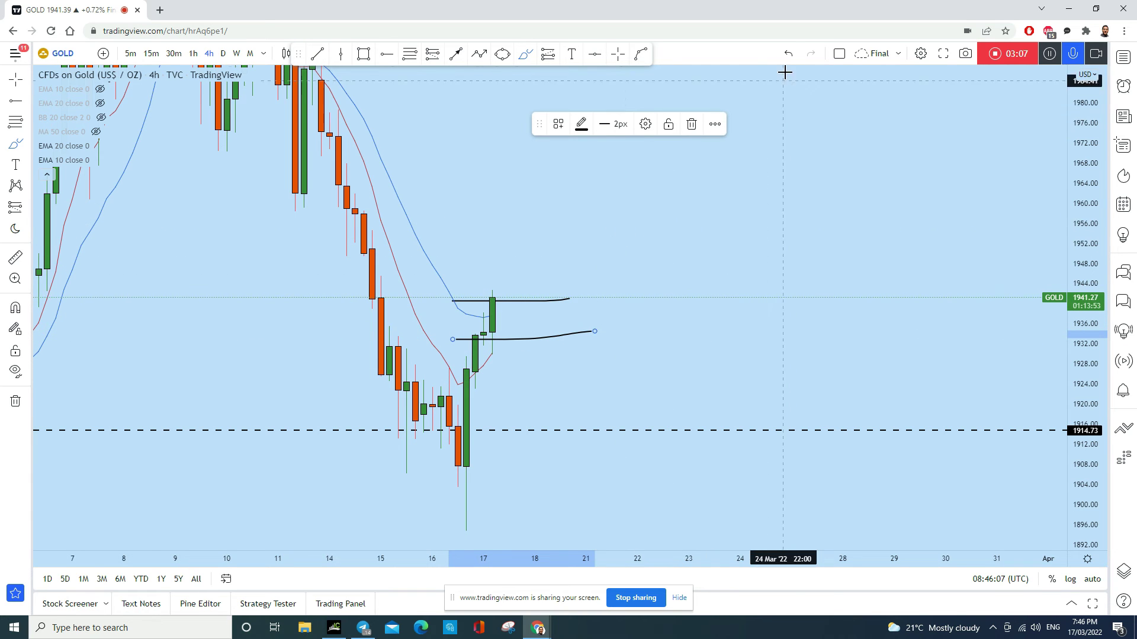
pyautogui.click(789, 54)
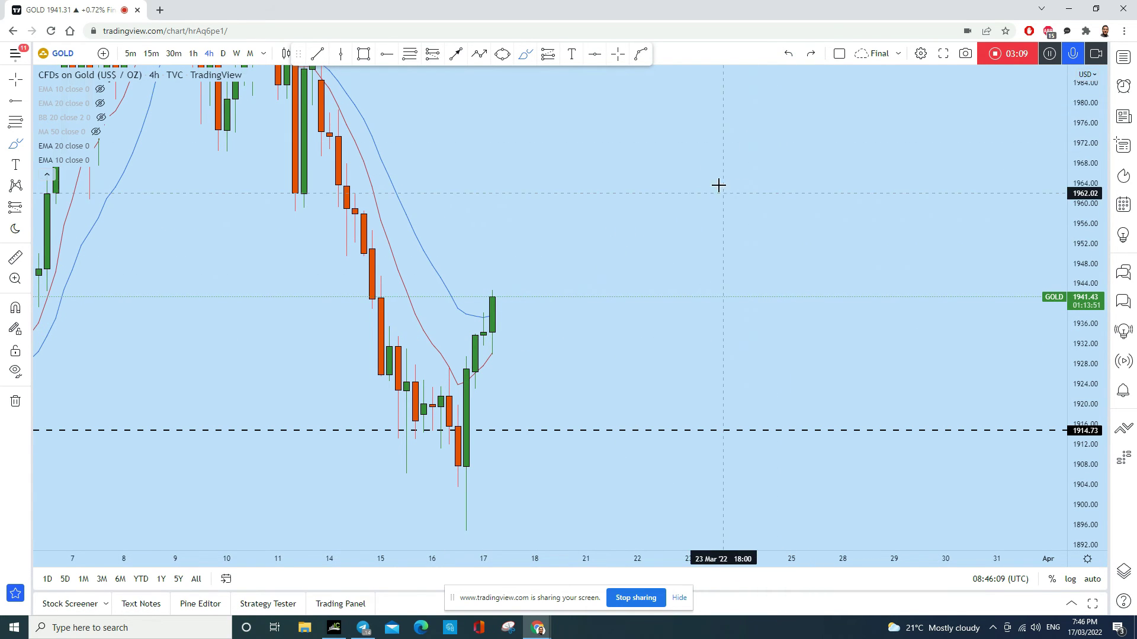
pyautogui.click(528, 56)
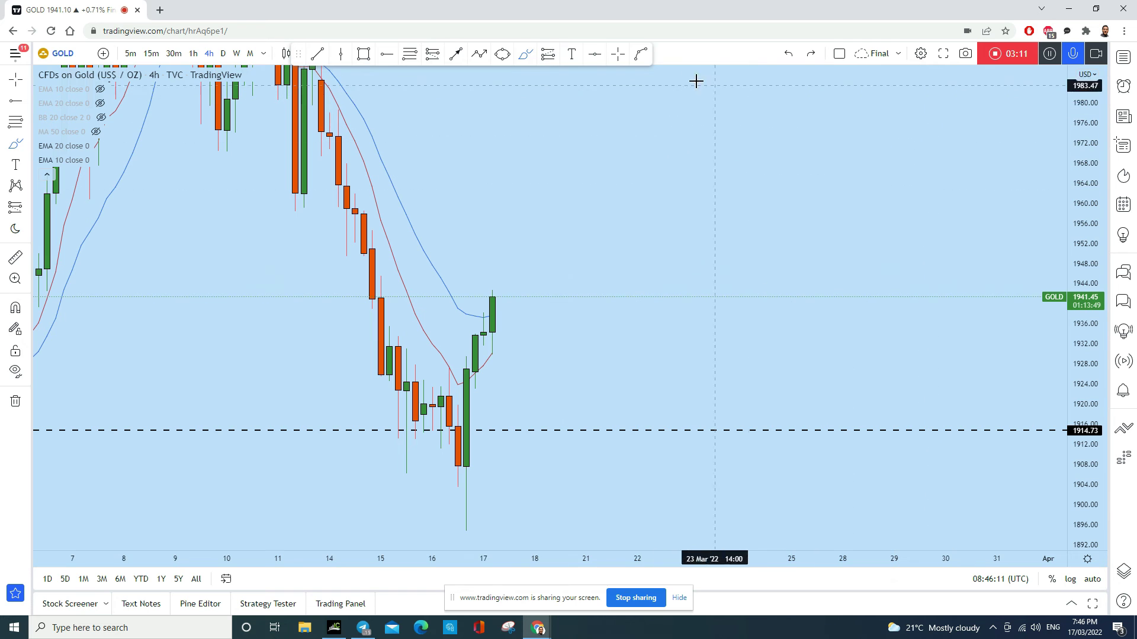
pyautogui.click(788, 54)
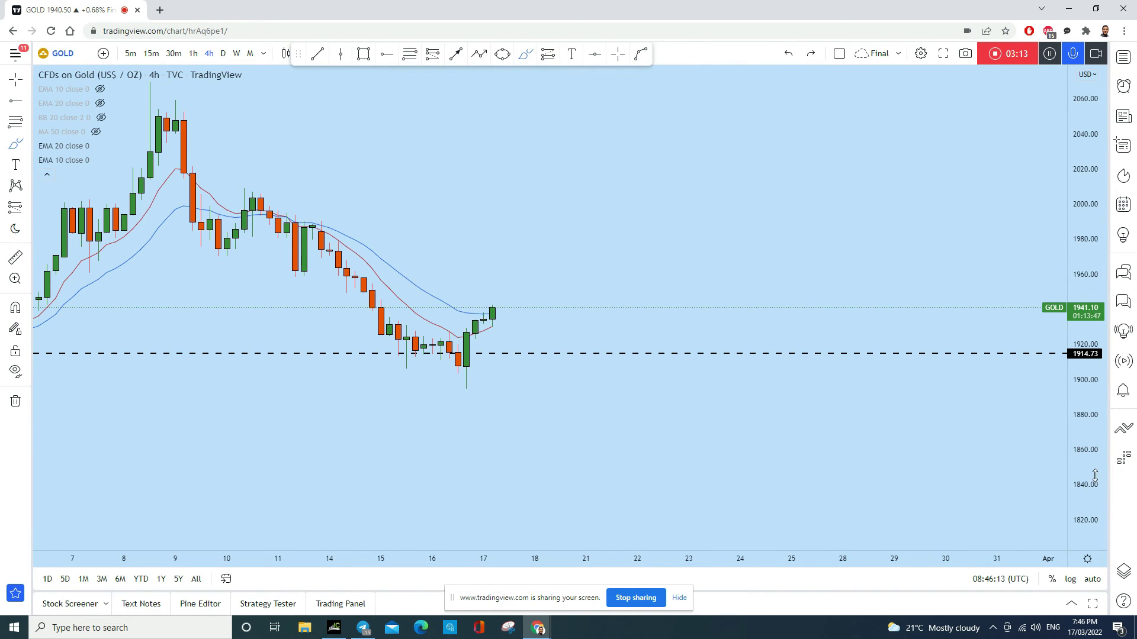
# - Restore the zoom and brush a level near 1935 through the doji, plus an upward stroke toward 1970
pyautogui.hotkey('ctrl', 'y')
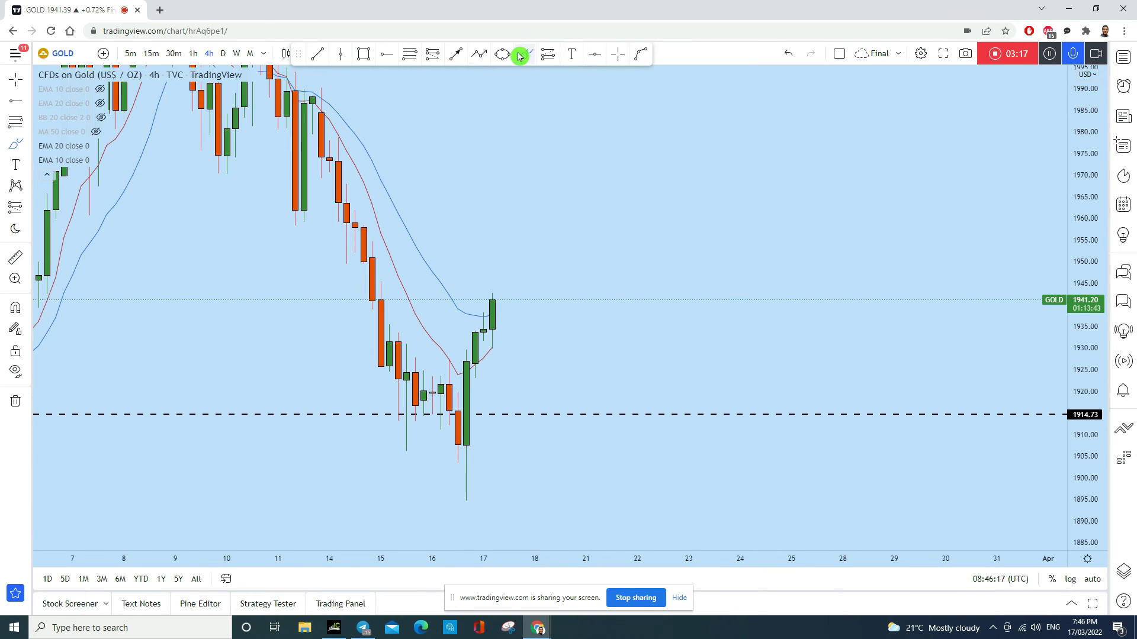
pyautogui.moveTo(489, 347); pyautogui.dragTo(490, 343)
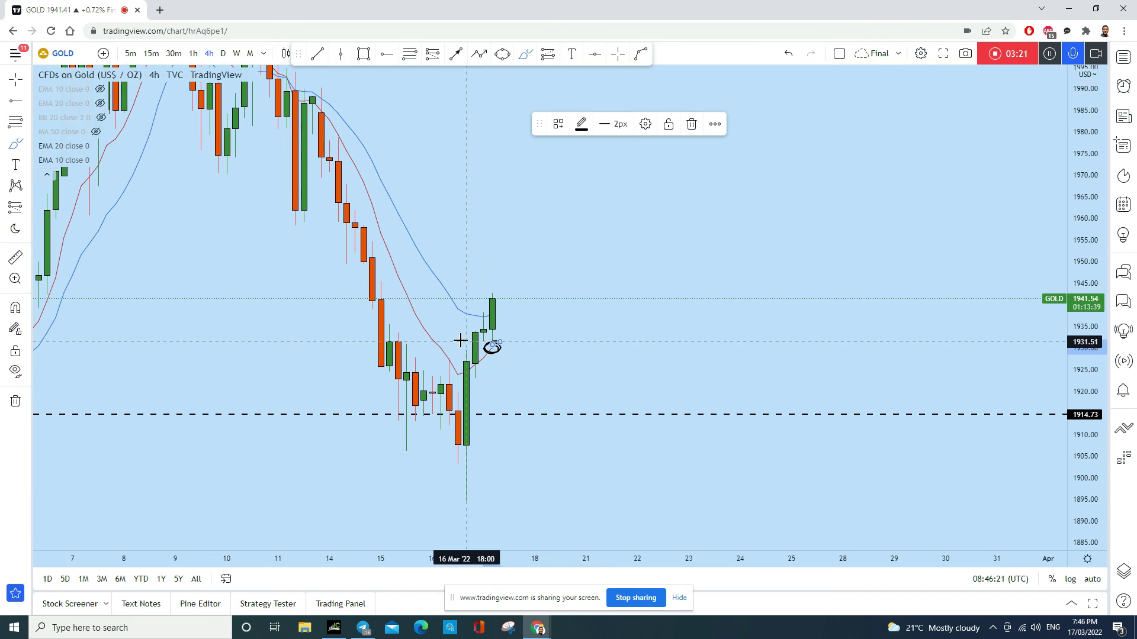
pyautogui.moveTo(462, 341); pyautogui.dragTo(620, 342)
pyautogui.moveTo(461, 346); pyautogui.dragTo(620, 337)
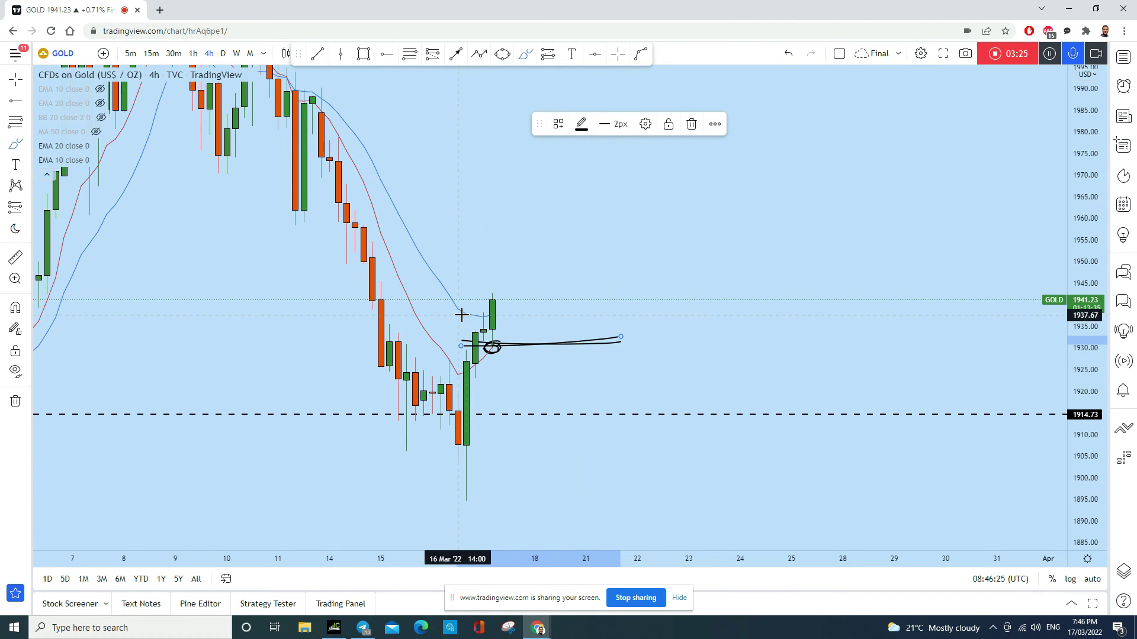
pyautogui.moveTo(469, 314); pyautogui.dragTo(671, 308)
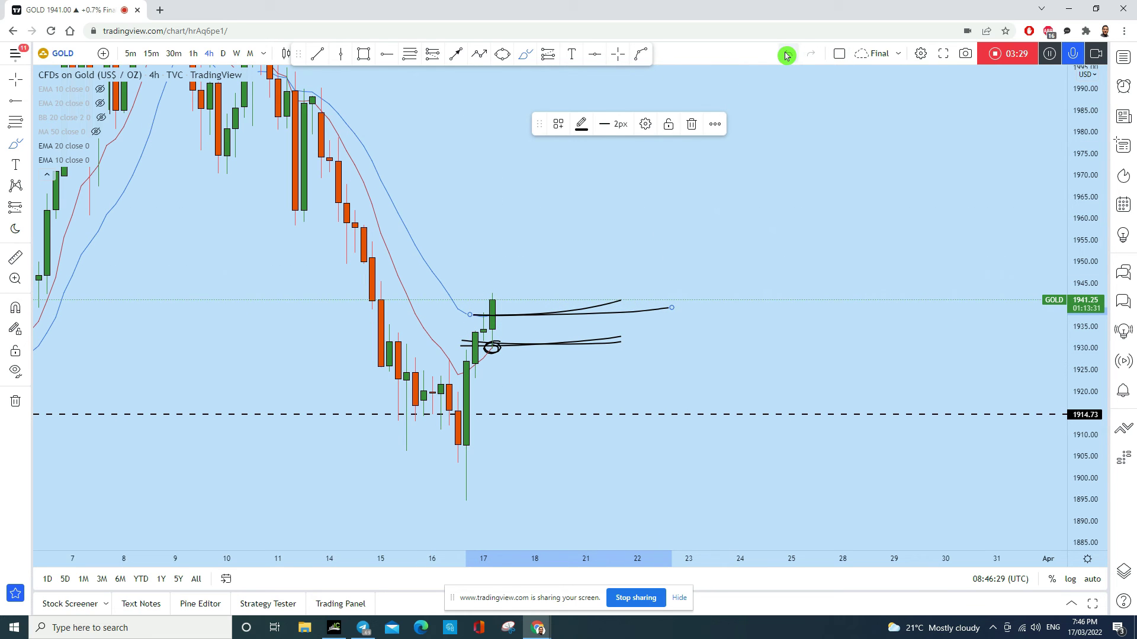
pyautogui.click(786, 55)
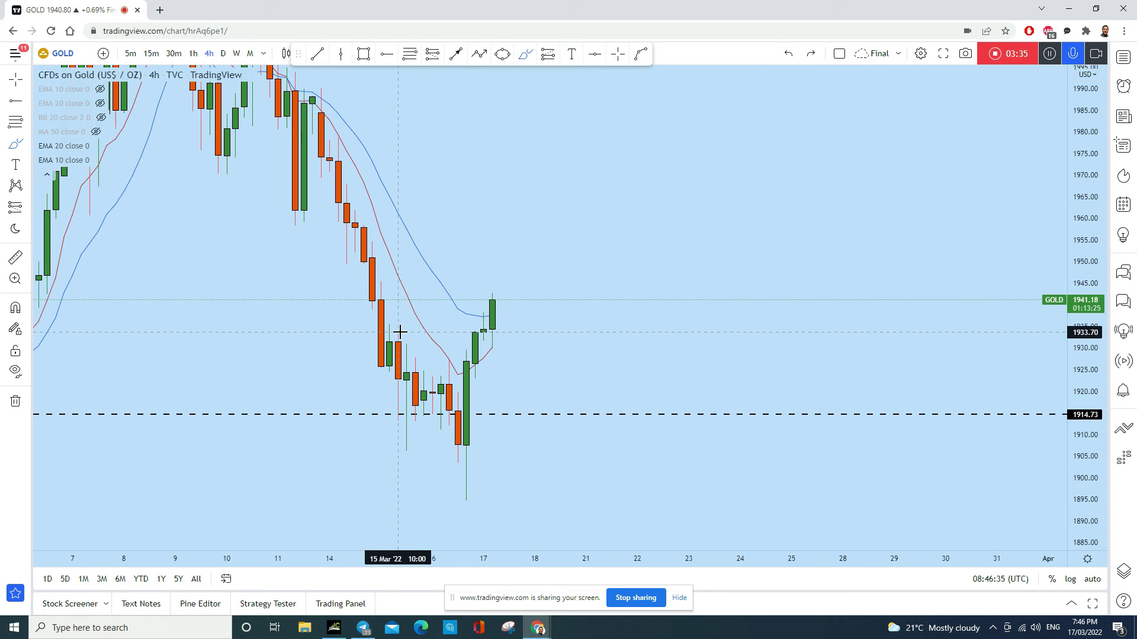
pyautogui.moveTo(400, 332)
pyautogui.mouseDown()
pyautogui.moveTo(562, 330)
pyautogui.moveTo(505, 330)
pyautogui.moveTo(504, 293)
pyautogui.moveTo(529, 338)
pyautogui.moveTo(563, 328)
pyautogui.moveTo(629, 153)
pyautogui.moveTo(560, 190)
pyautogui.mouseUp()
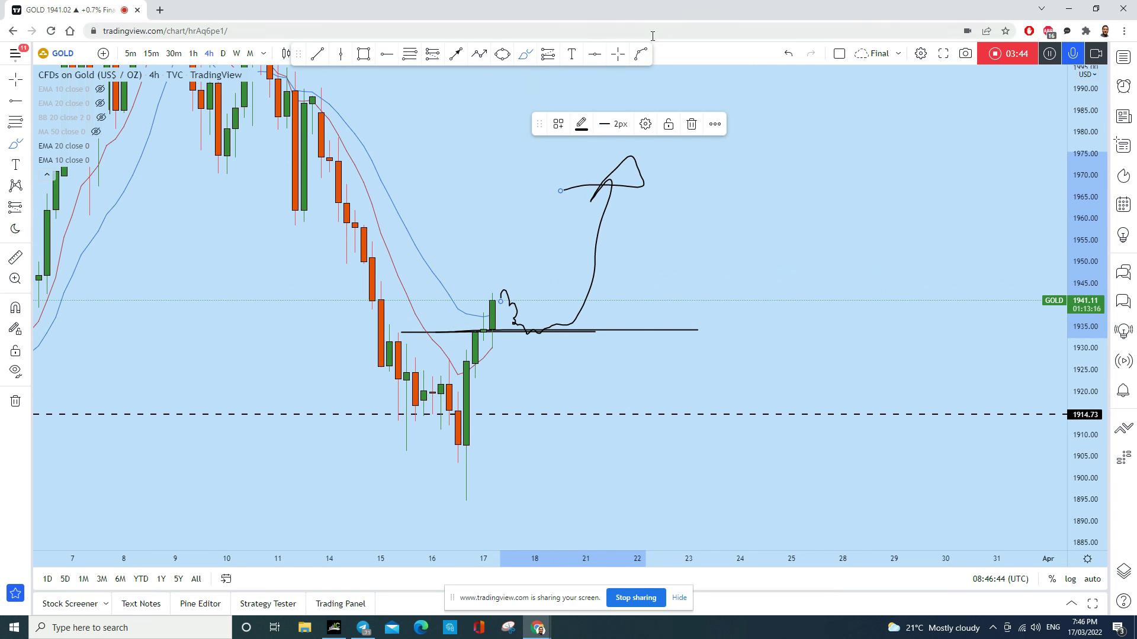
# - Remove both freehand sketches and draw a straight entry line from the doji midpoint near 1934
pyautogui.click(788, 53)
pyautogui.click(788, 53)
pyautogui.moveTo(469, 335); pyautogui.dragTo(629, 333)
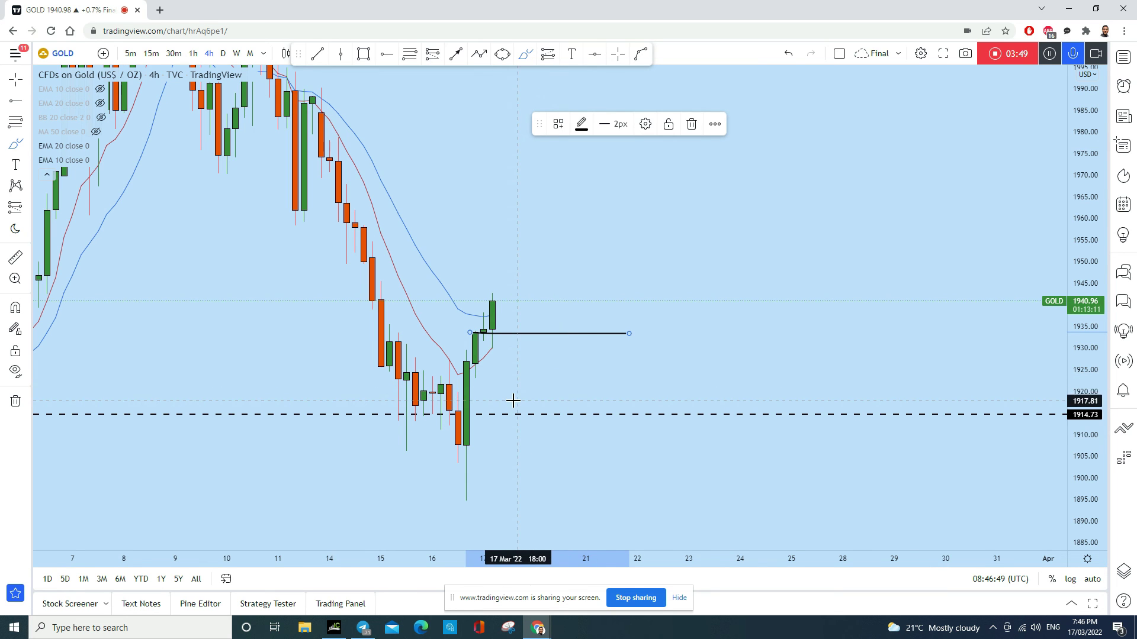
pyautogui.moveTo(507, 419)
pyautogui.mouseDown()
pyautogui.moveTo(629, 414)
pyautogui.moveTo(551, 414)
pyautogui.mouseUp()
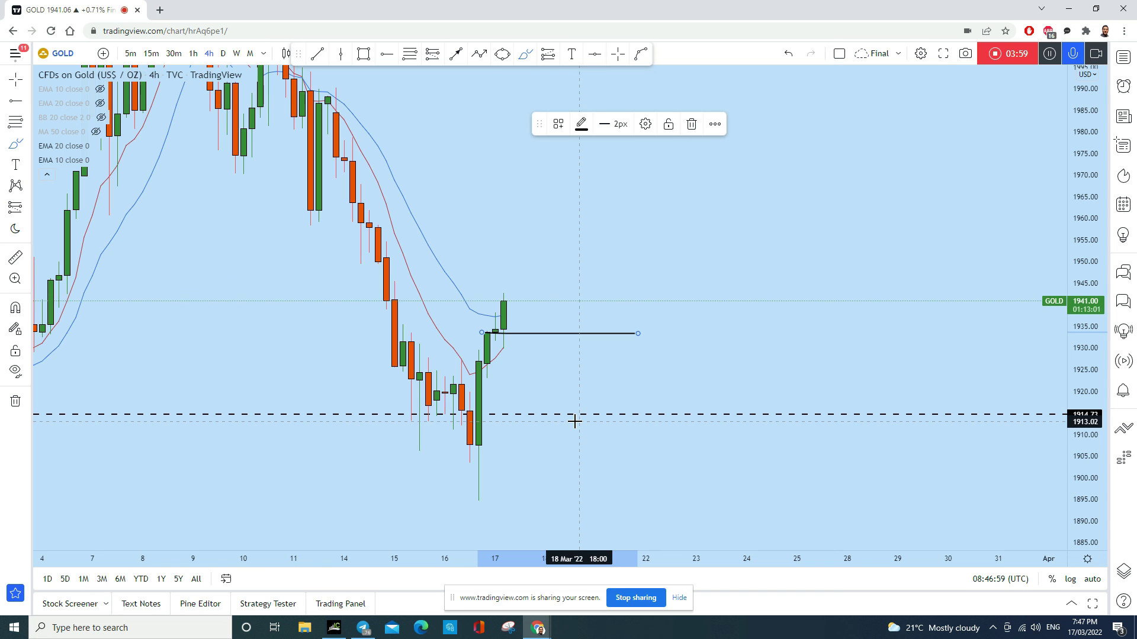
# - Draw a trend line rising from the 1933.15 entry point up to about 1983
pyautogui.click(456, 54)
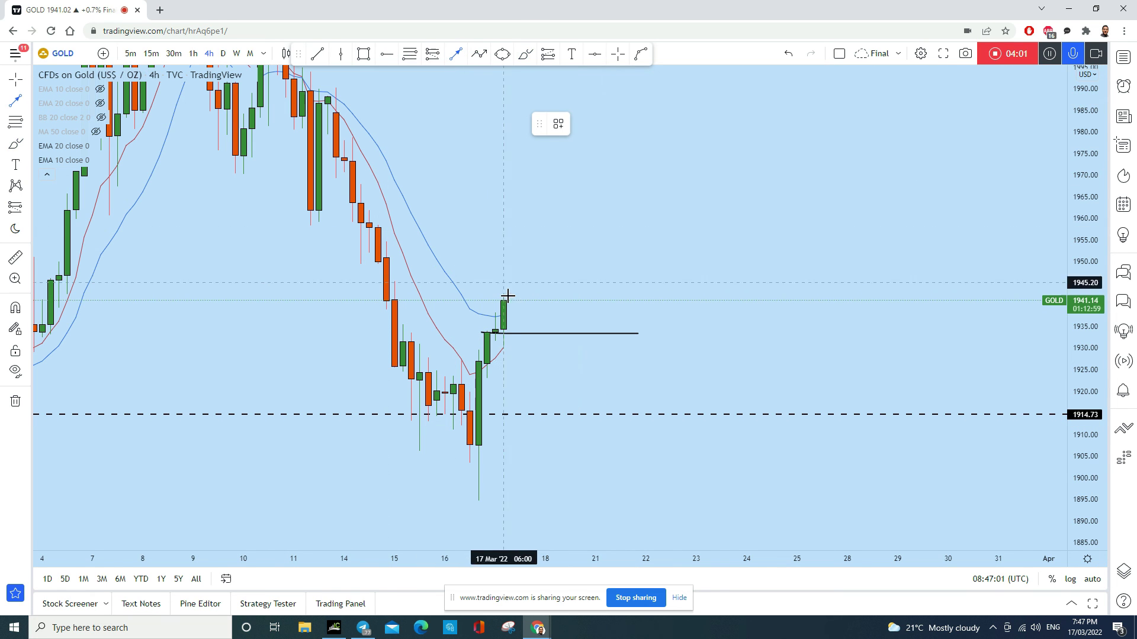
pyautogui.click(503, 334)
pyautogui.click(654, 118)
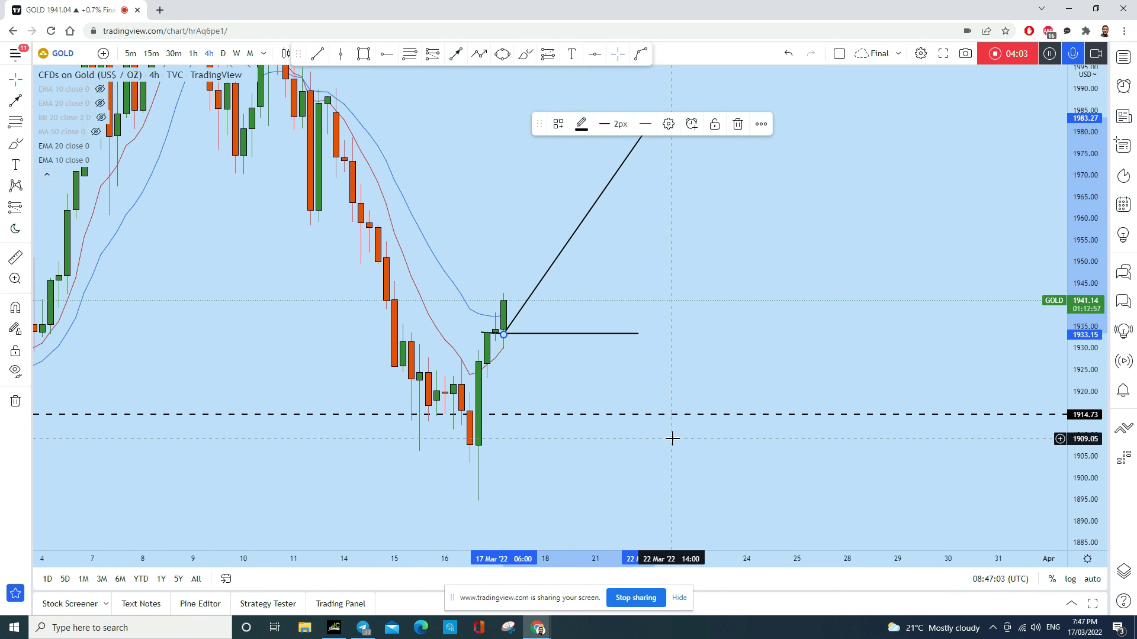